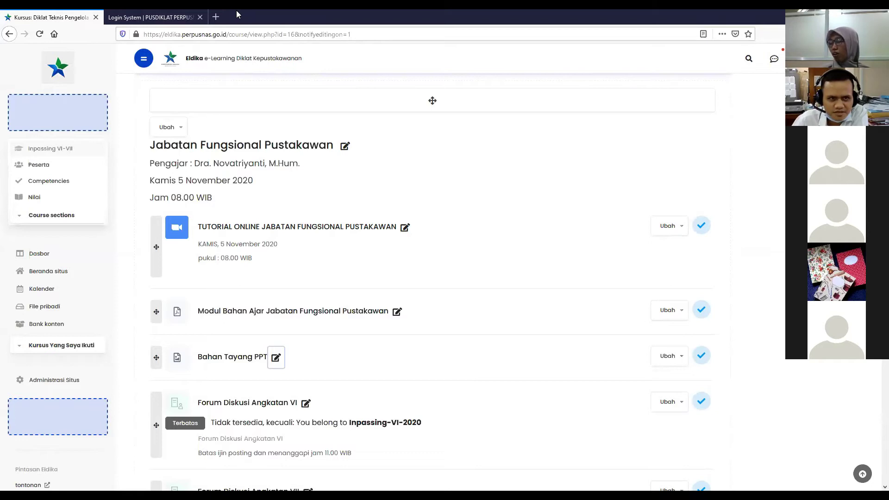
Open the YouTube home page in a new browser tab
click(220, 17)
click(265, 39)
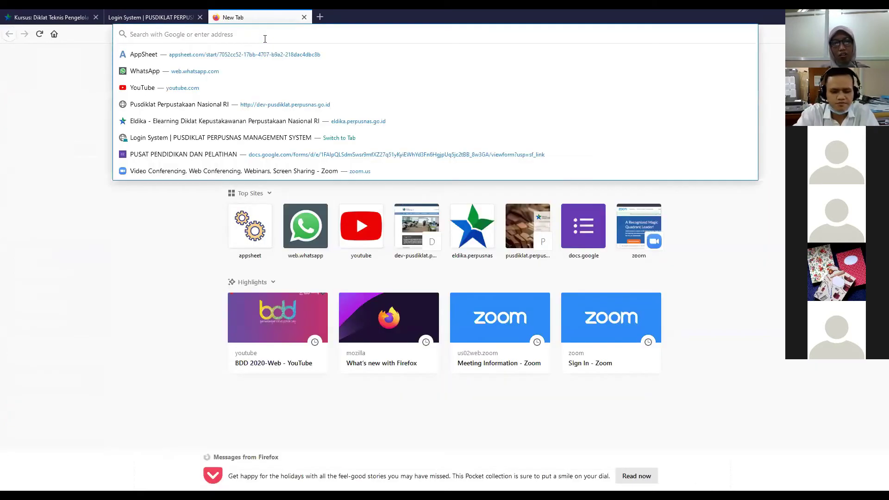
text(youtube.com/)
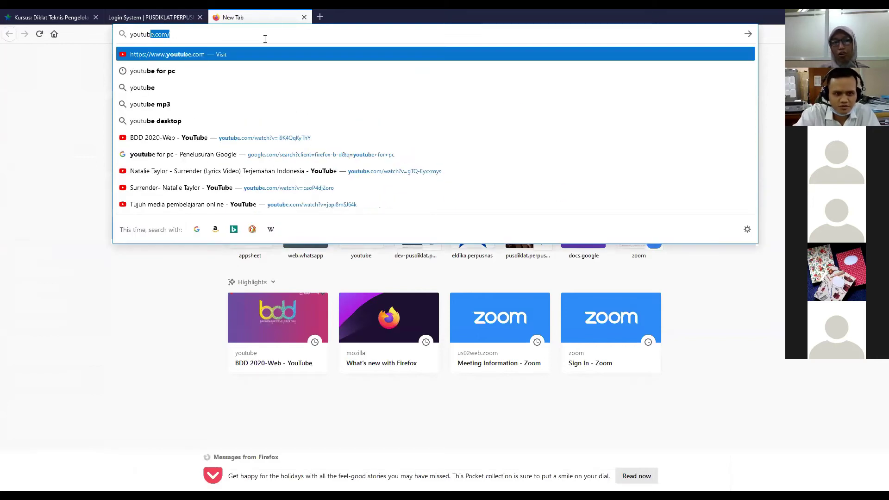
key(Return)
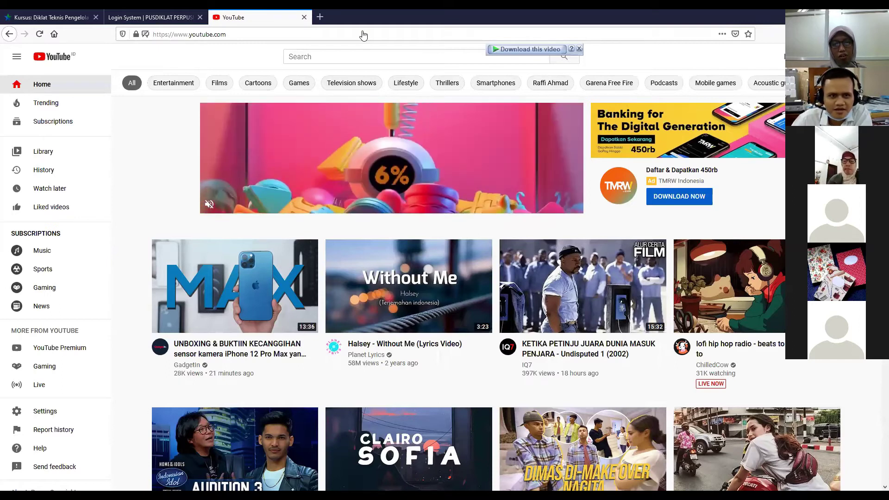
click(259, 36)
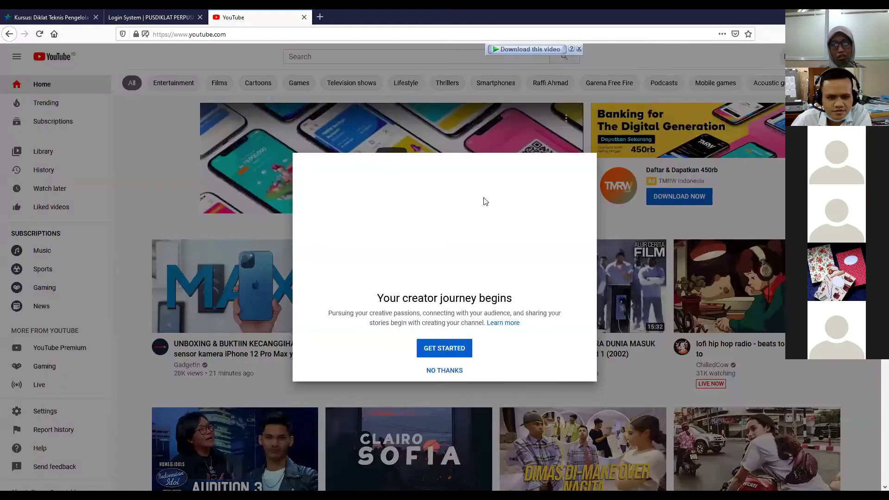
click(698, 129)
scroll(610, 244, down, 1)
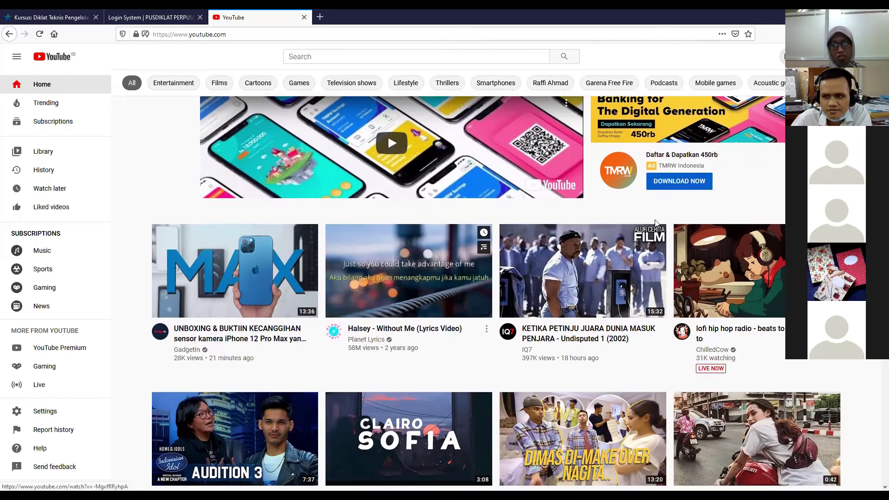
scroll(610, 244, up, 1)
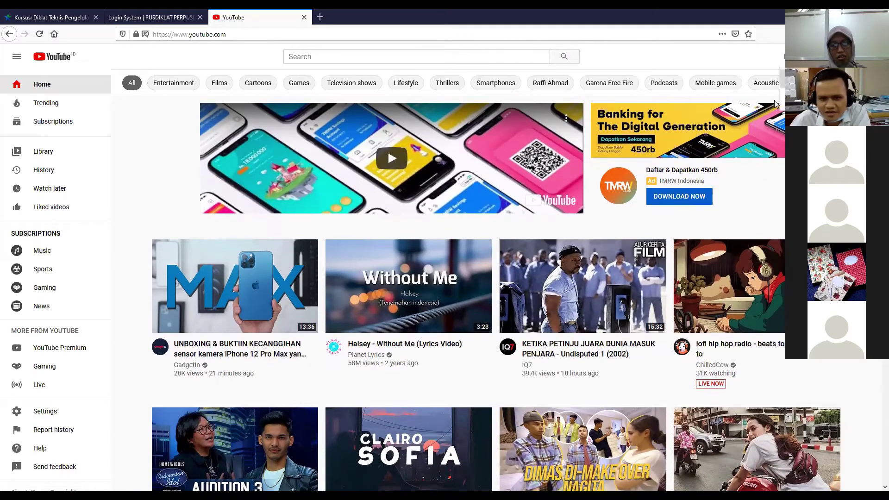
Create a YouTube channel with the custom name "Dirto channel", accepting that it gets a new Google Account with its own settings
click(807, 57)
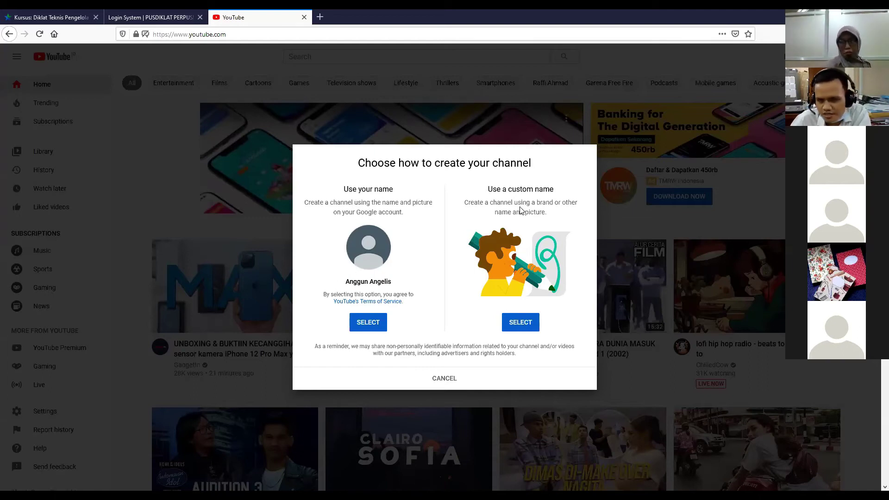
click(526, 326)
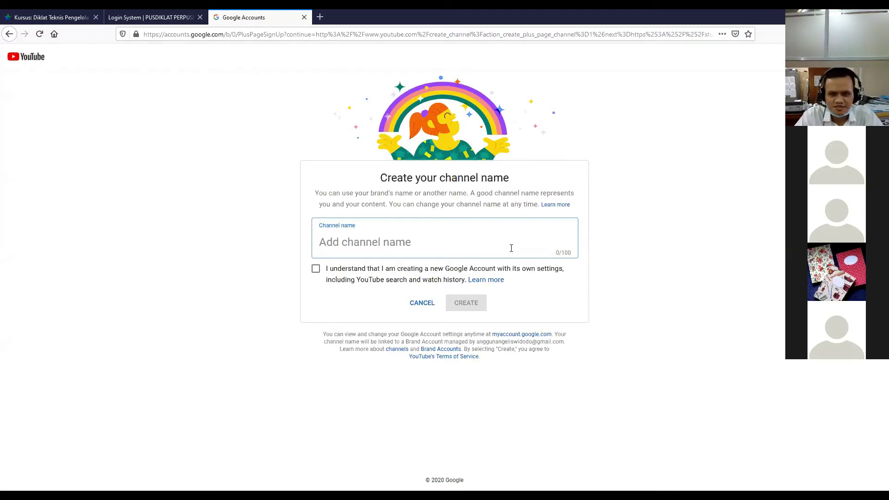
text(Dirto)
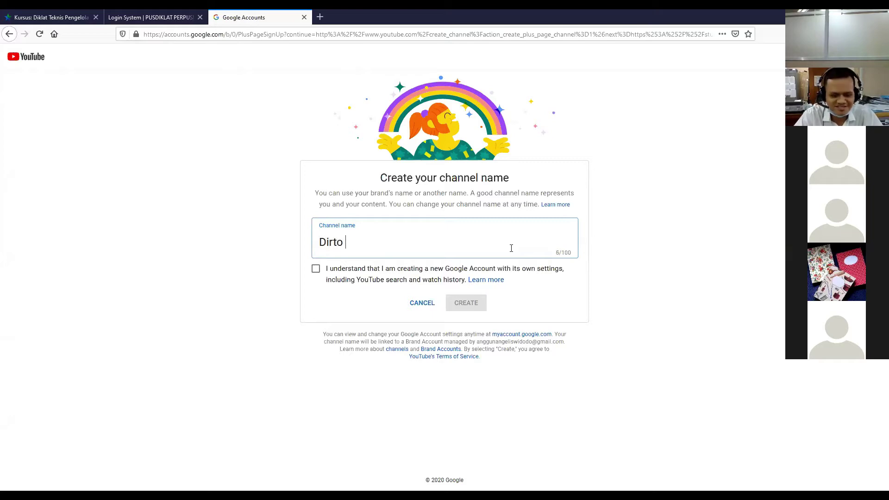
text( chane)
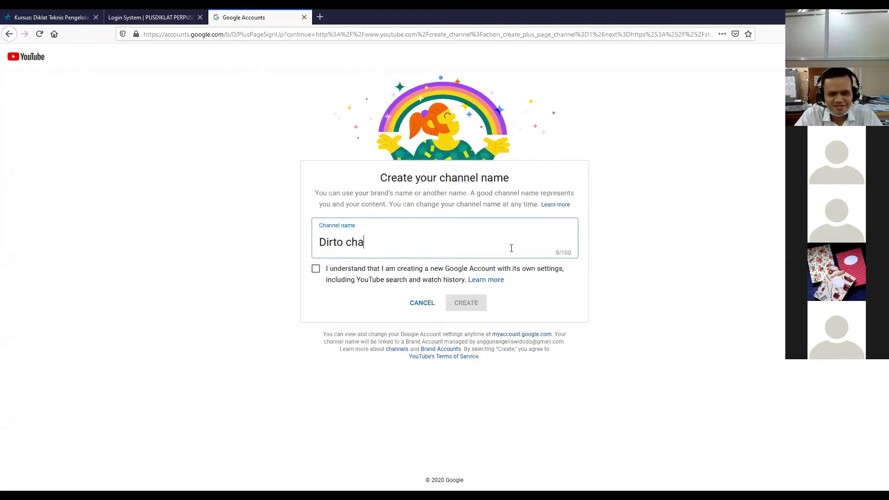
key(BackSpace)
text(nnel)
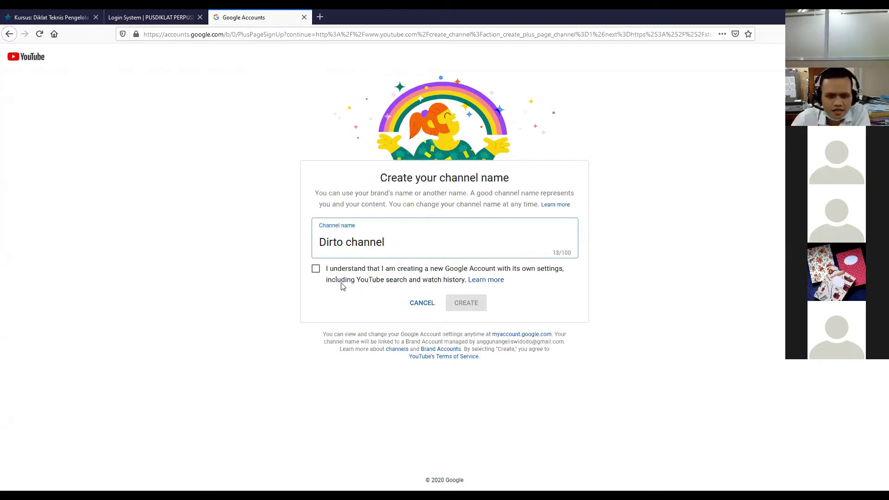
click(316, 269)
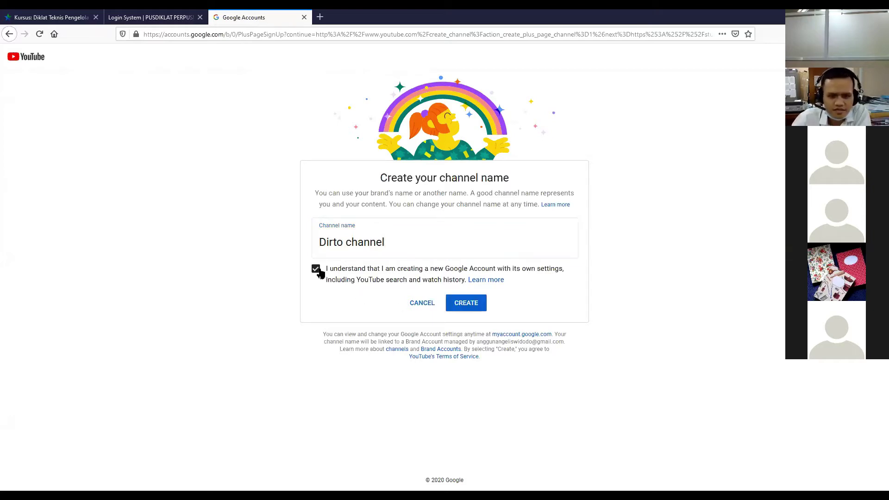
click(456, 305)
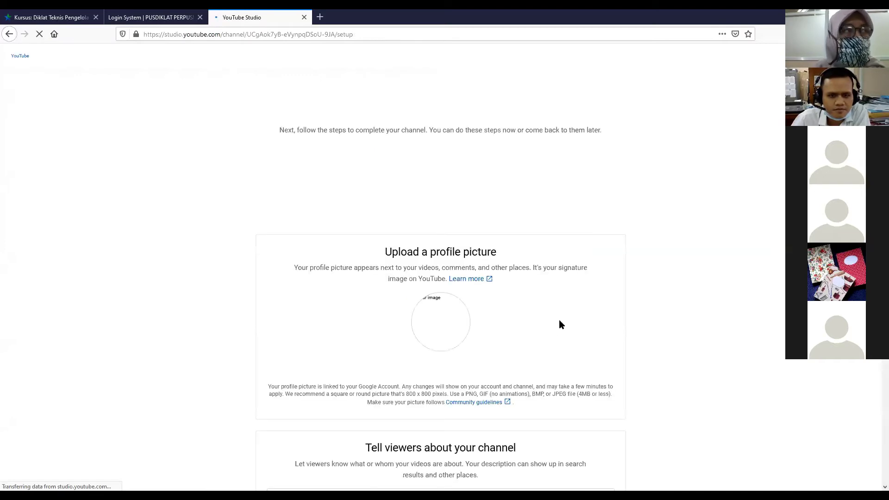
Review the profile picture, channel description and site link options of the channel setup, and skip filling them in
scroll(561, 321, down, 2)
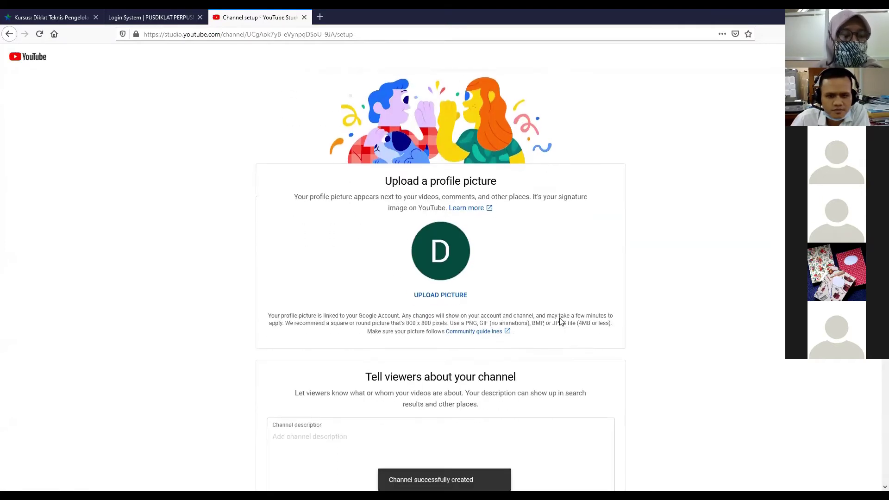
scroll(472, 303, down, 4)
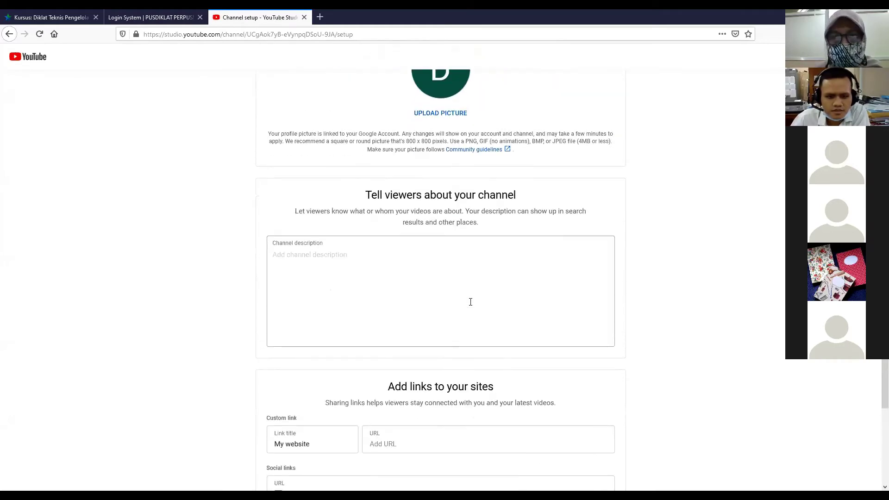
scroll(471, 301, down, 3)
scroll(470, 301, up, 2)
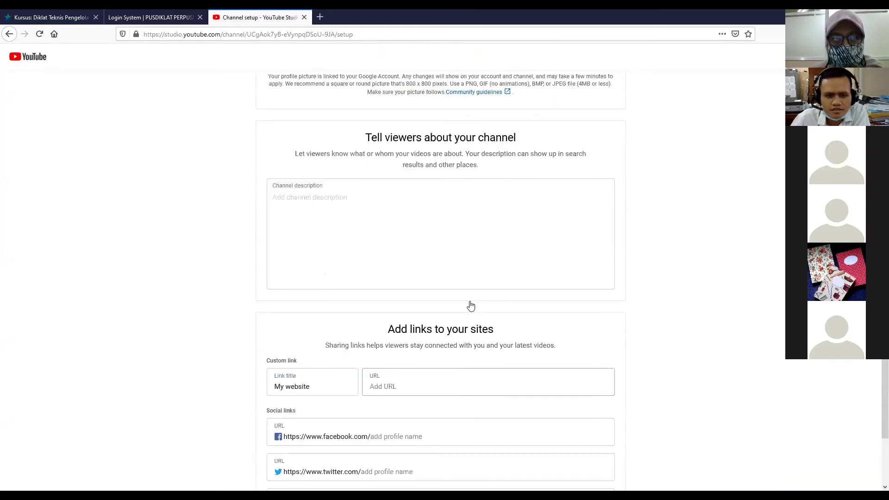
scroll(470, 305, up, 6)
scroll(472, 300, down, 4)
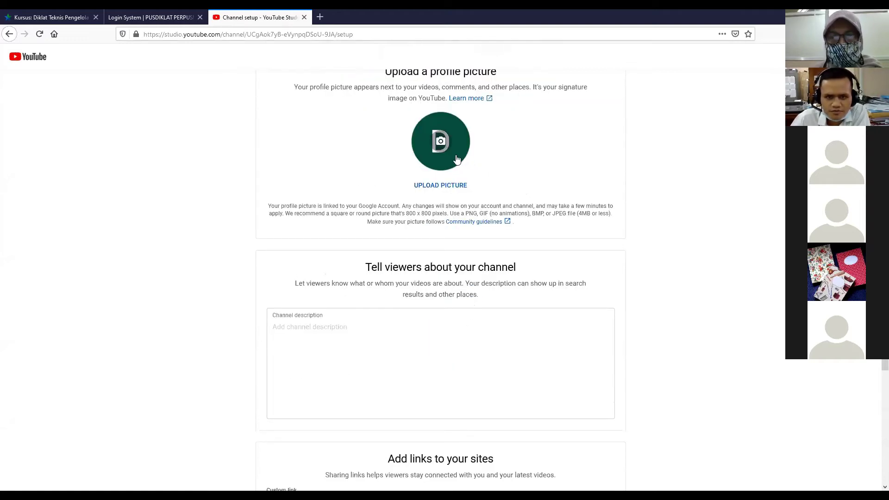
scroll(517, 172, down, 1)
scroll(518, 173, up, 2)
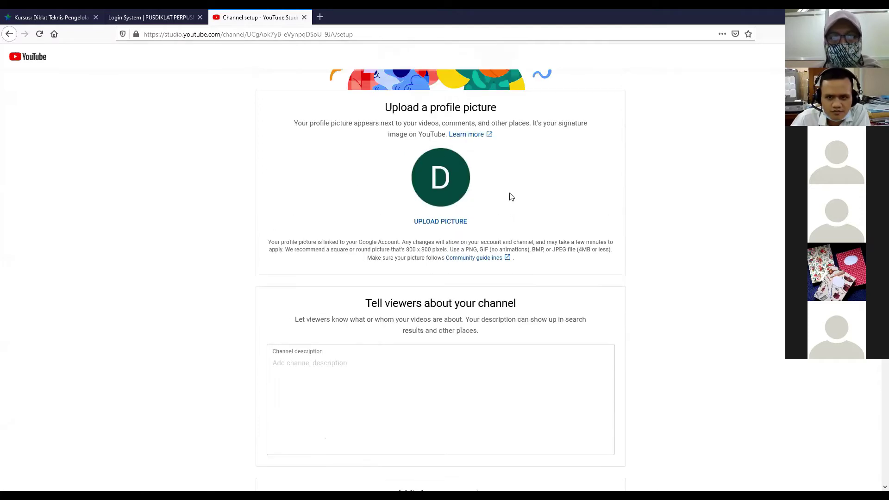
scroll(506, 254, down, 5)
scroll(506, 258, down, 2)
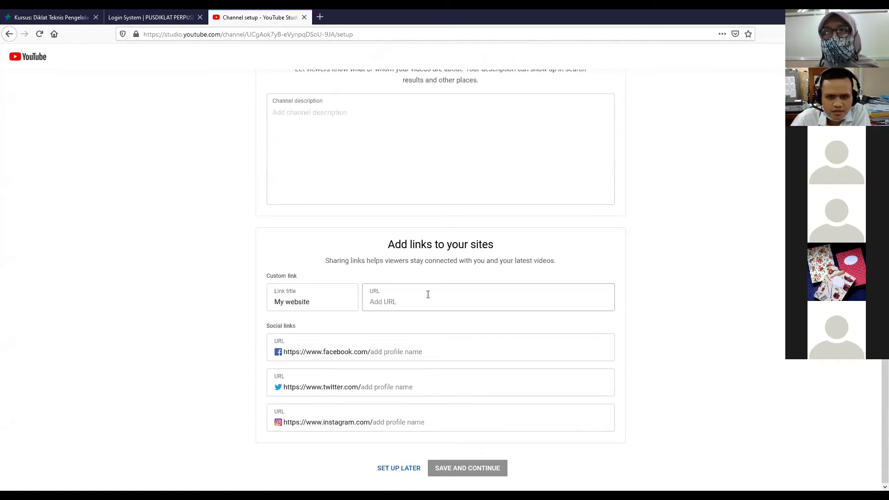
scroll(428, 303, up, 5)
scroll(426, 308, up, 4)
scroll(393, 319, down, 8)
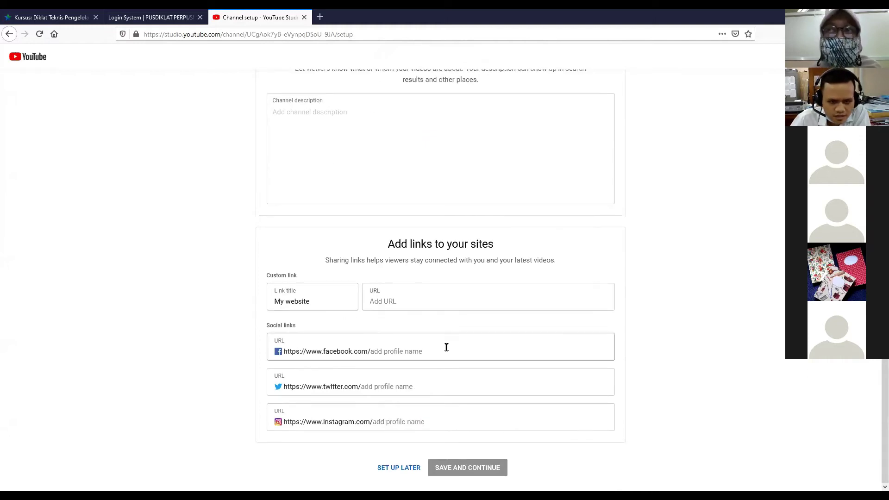
click(402, 470)
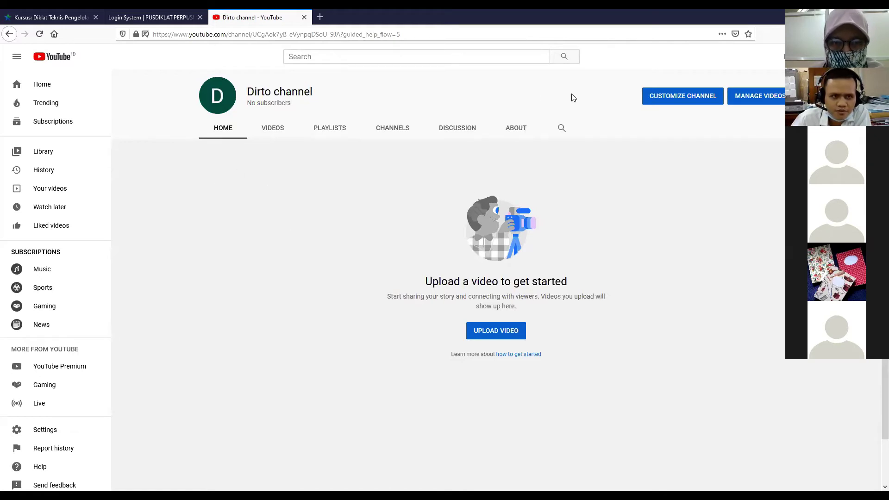
click(364, 55)
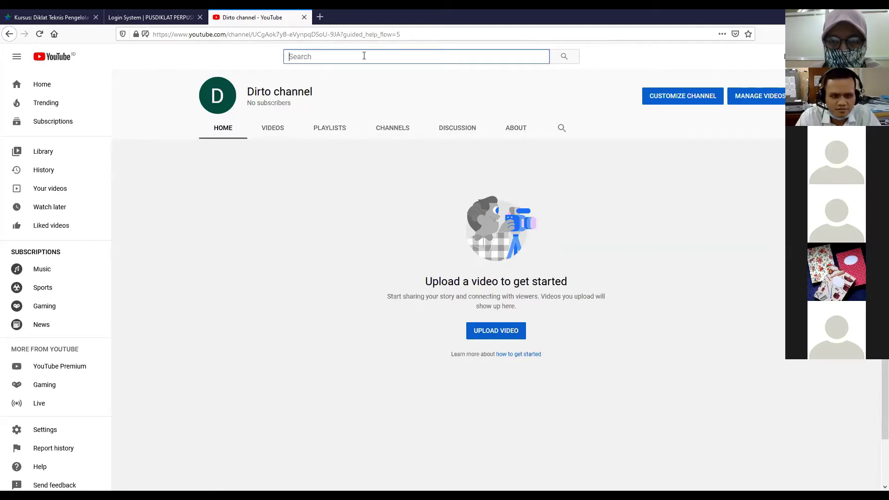
text(vedip)
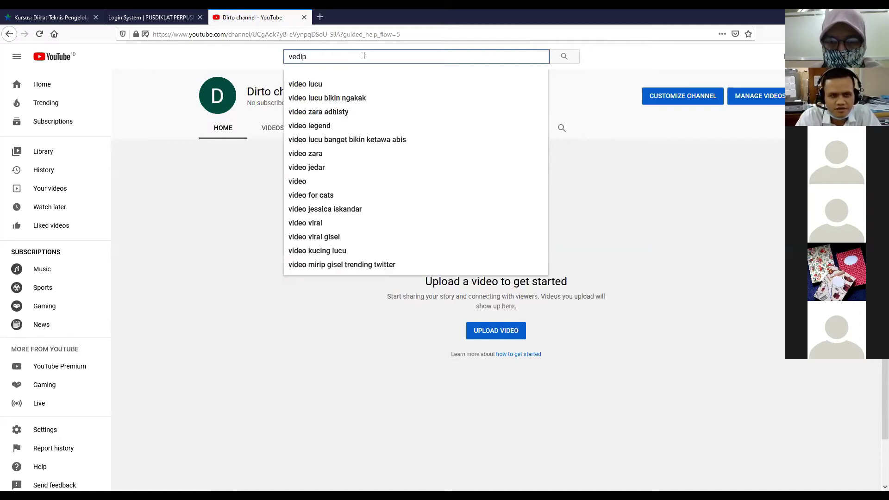
key(BackSpace)
key(BackSpace)
key(BackSpace)
key(BackSpace)
key(BackSpace)
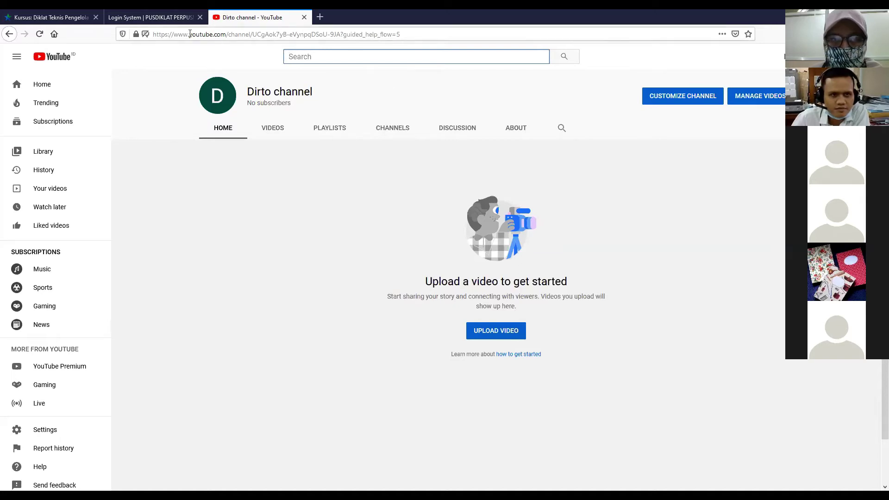
key(ctrl+Tab)
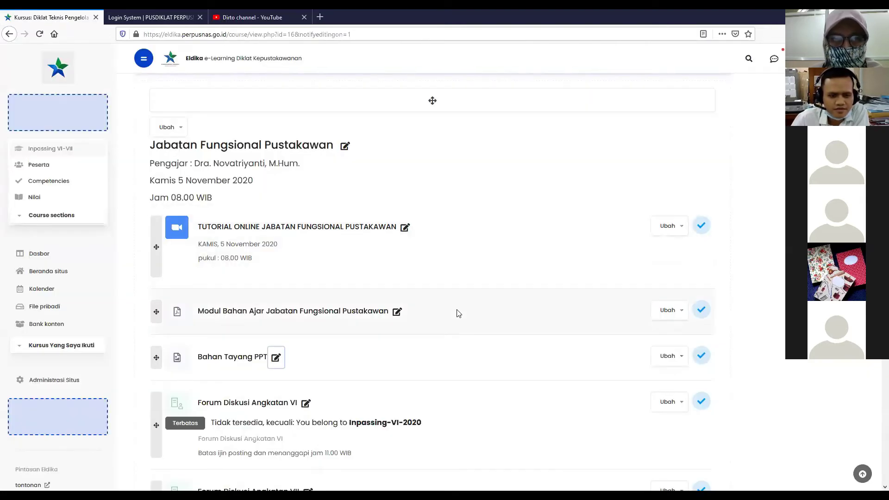
scroll(458, 315, down, 1)
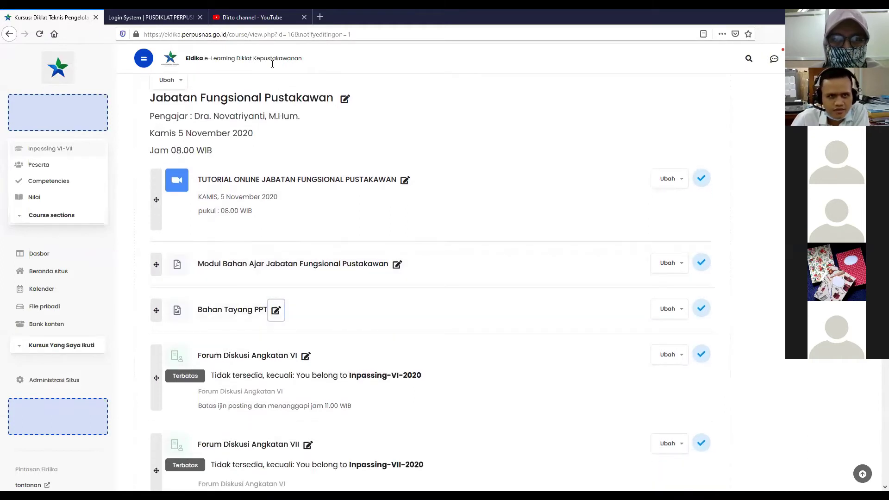
click(269, 19)
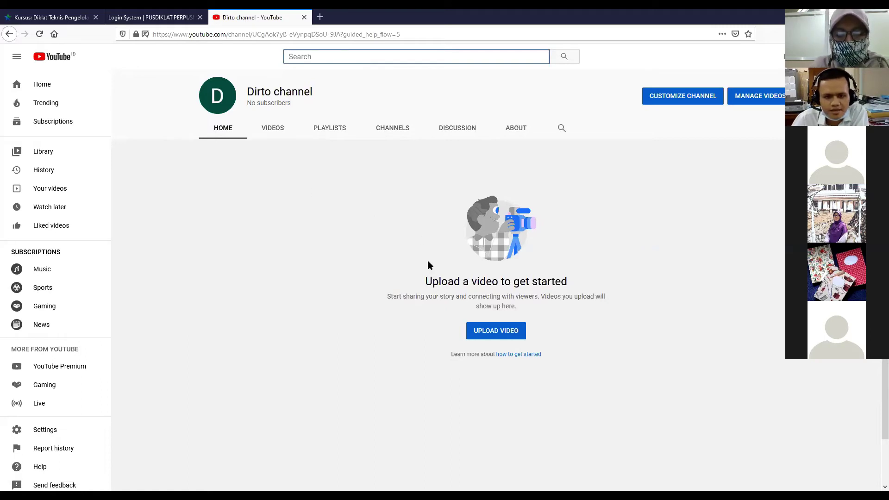
Upload "01 - Contoh video.mp4" from the Downloads folder to the new channel, dismissing the YouTube Studio welcome message
click(494, 331)
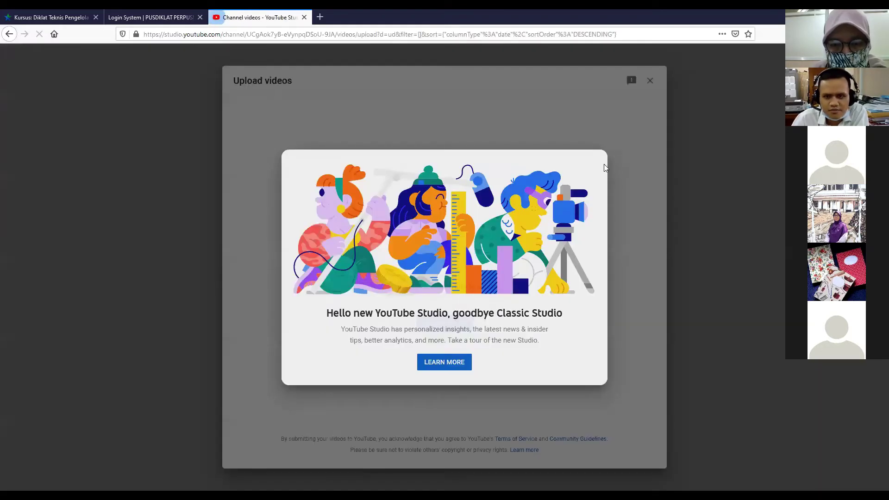
click(637, 231)
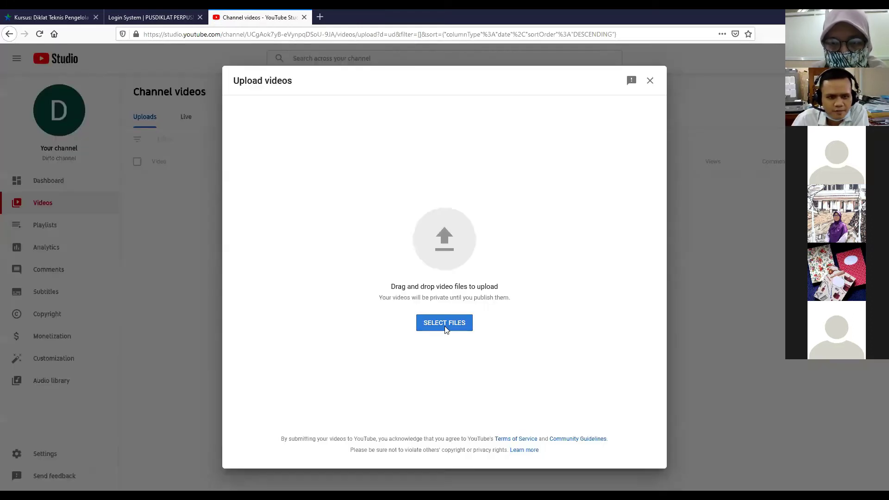
click(444, 323)
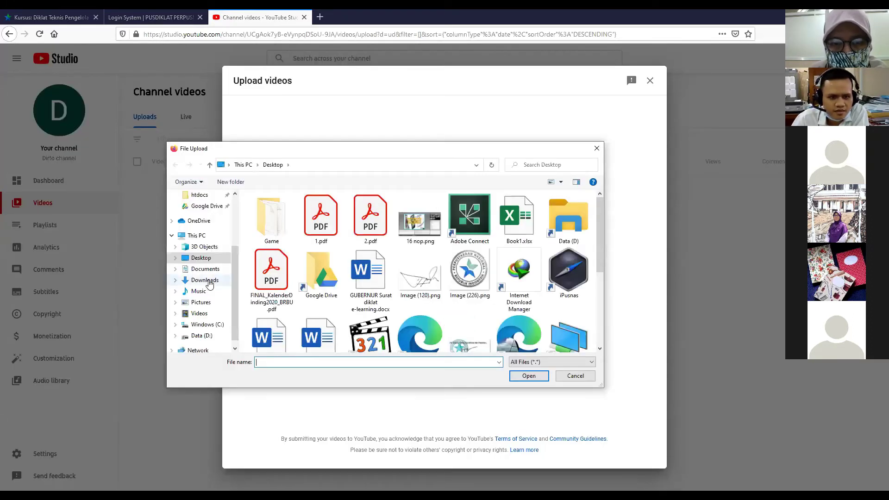
click(230, 280)
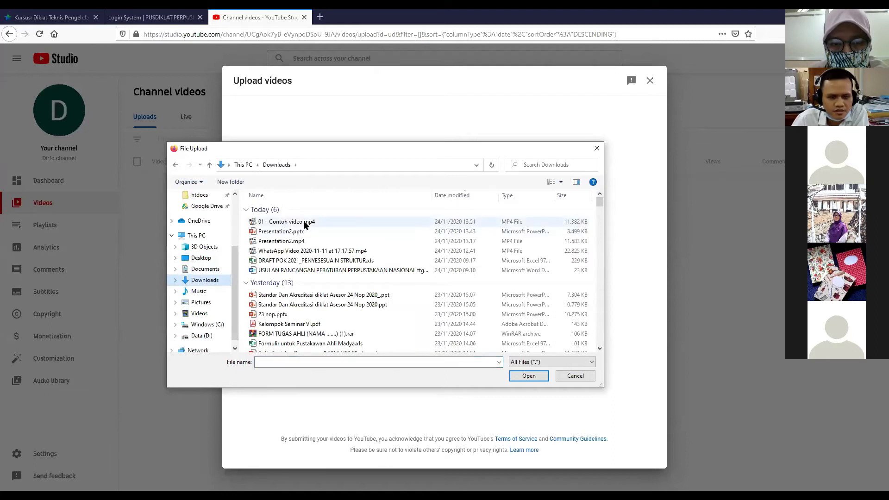
double_click(306, 223)
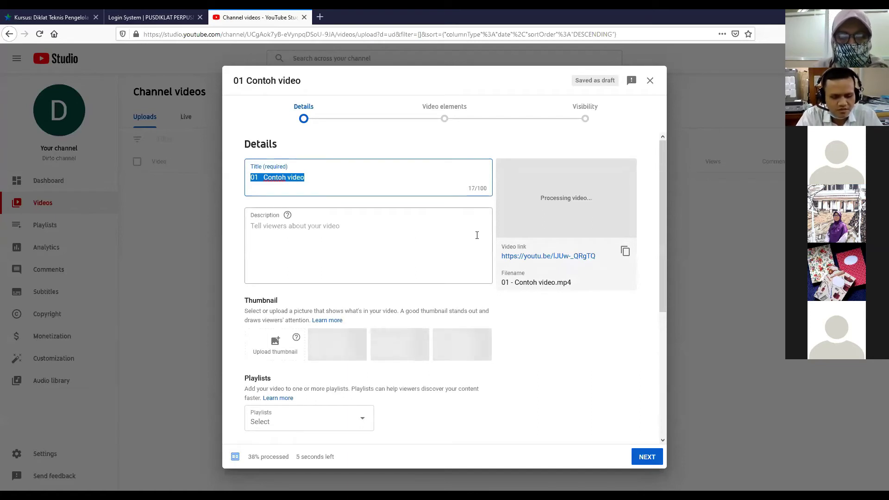
Set the uploaded video's title to "Tutorial Online Pengkatalogan"
text(Tutorial O)
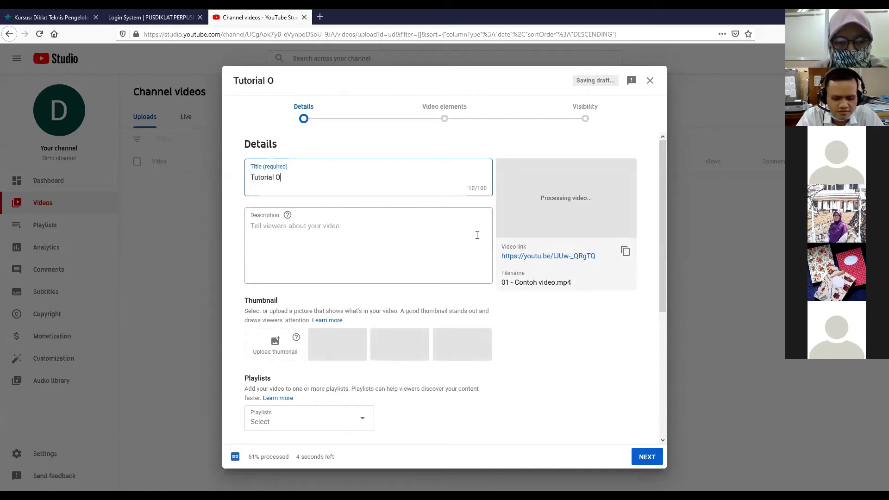
text(nline )
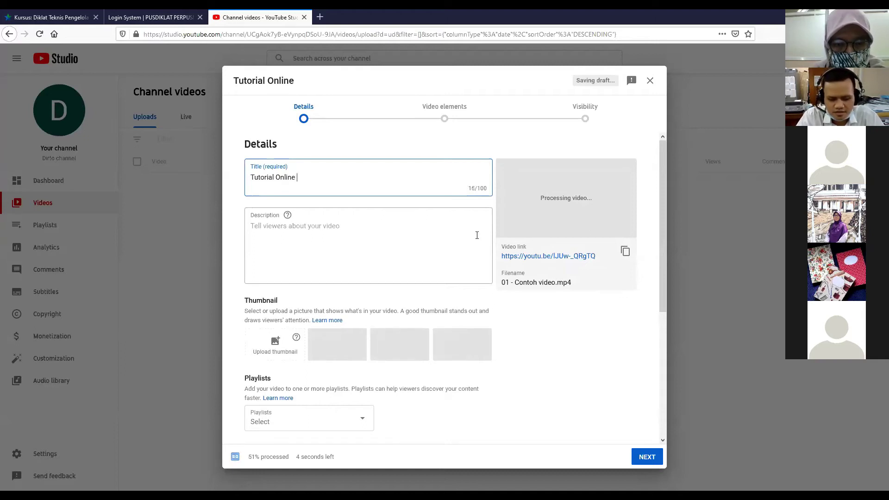
text(Pengkatalogan)
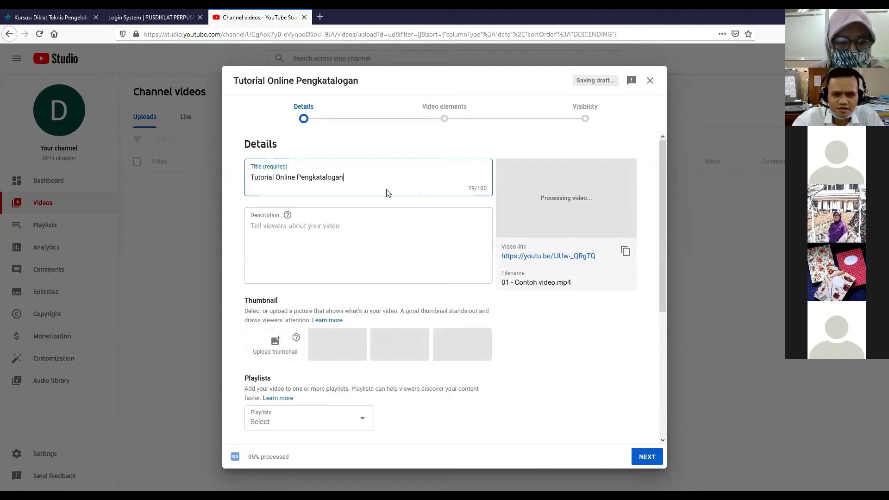
Check what a custom thumbnail requires by viewing the phone verification form with text-message delivery, and return to the video details without submitting it
click(389, 223)
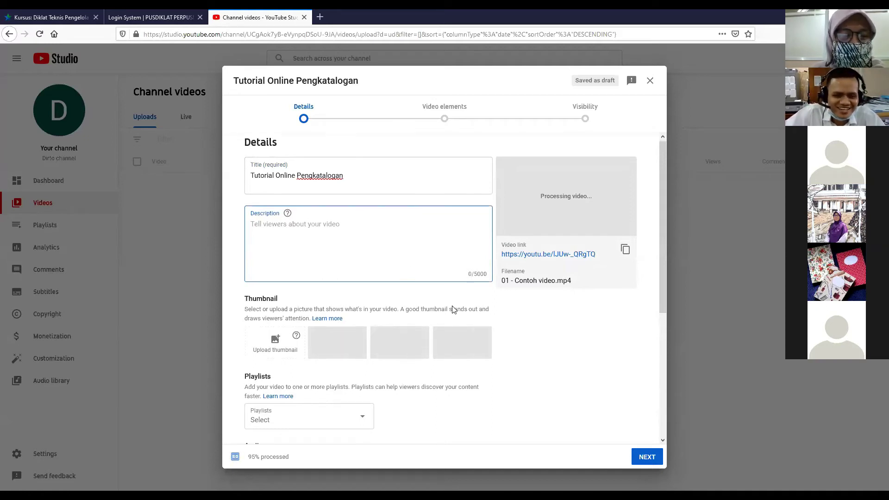
scroll(453, 309, down, 3)
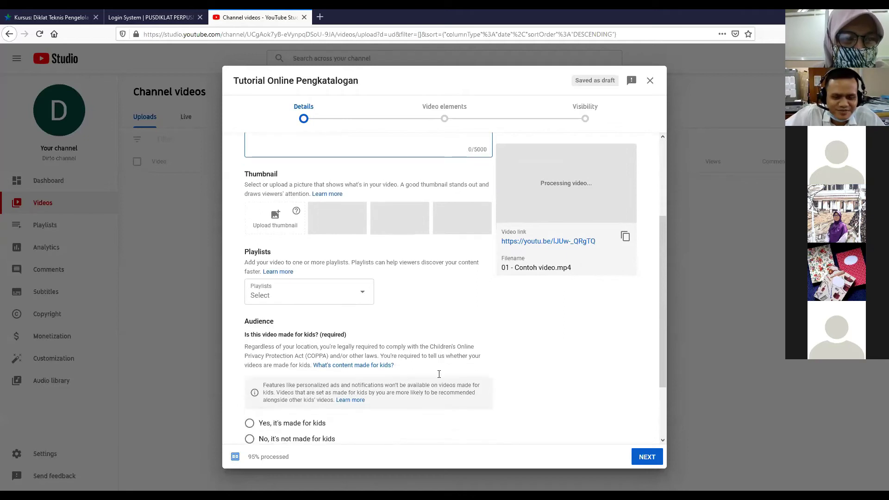
scroll(435, 365, up, 2)
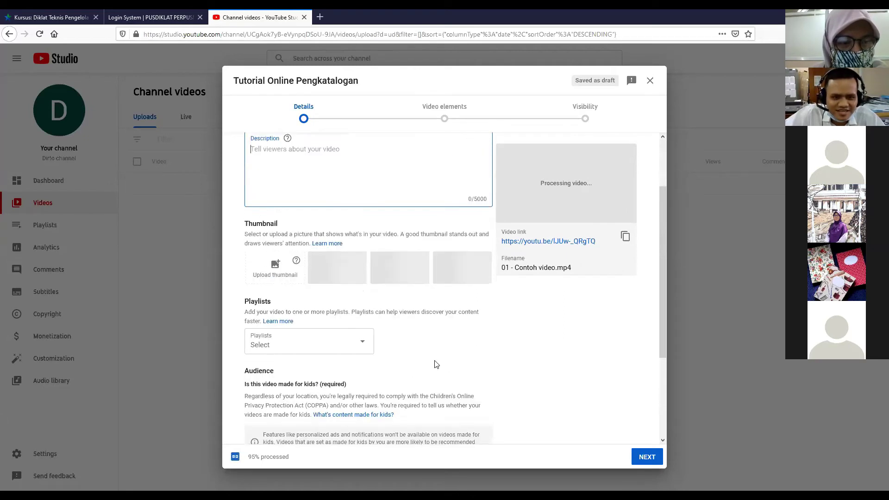
scroll(435, 364, up, 2)
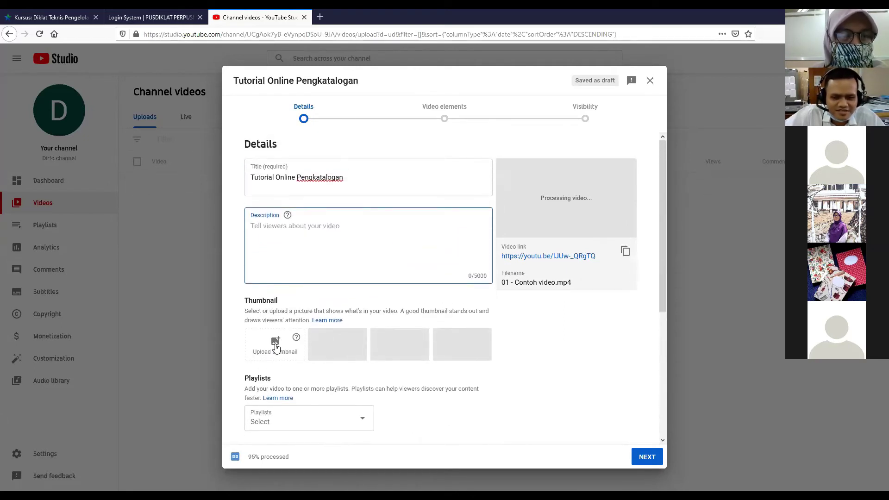
click(276, 346)
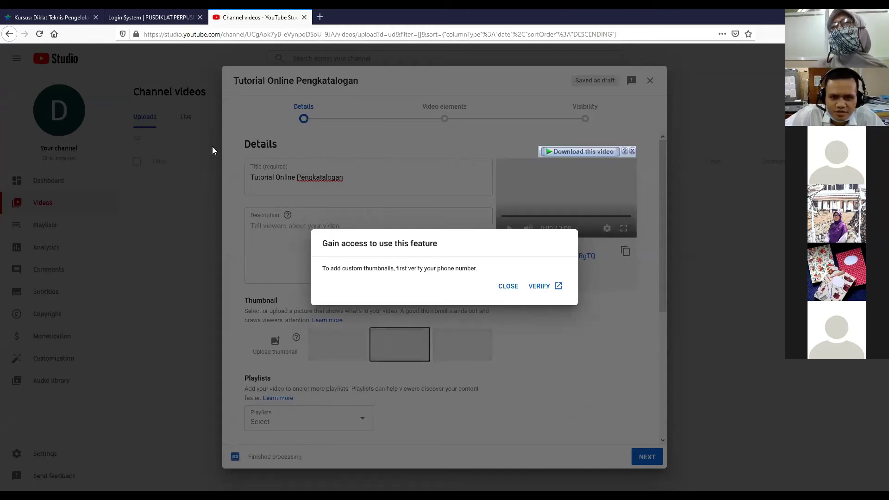
click(539, 287)
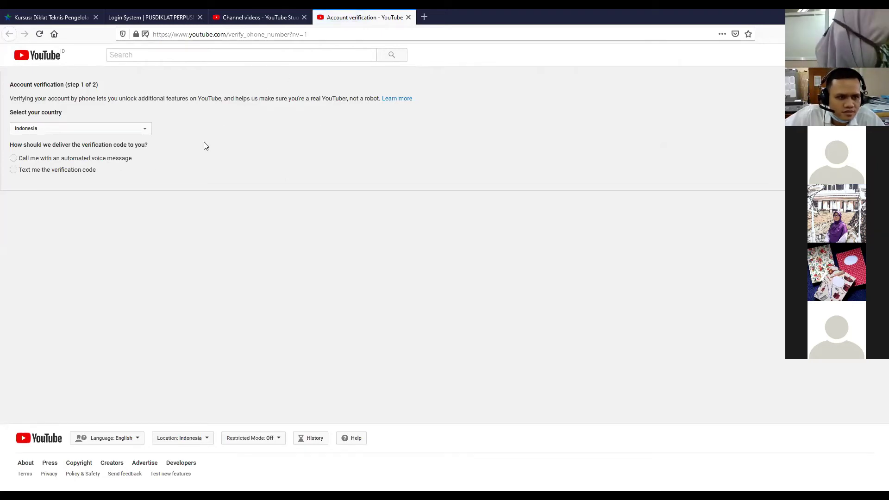
click(91, 173)
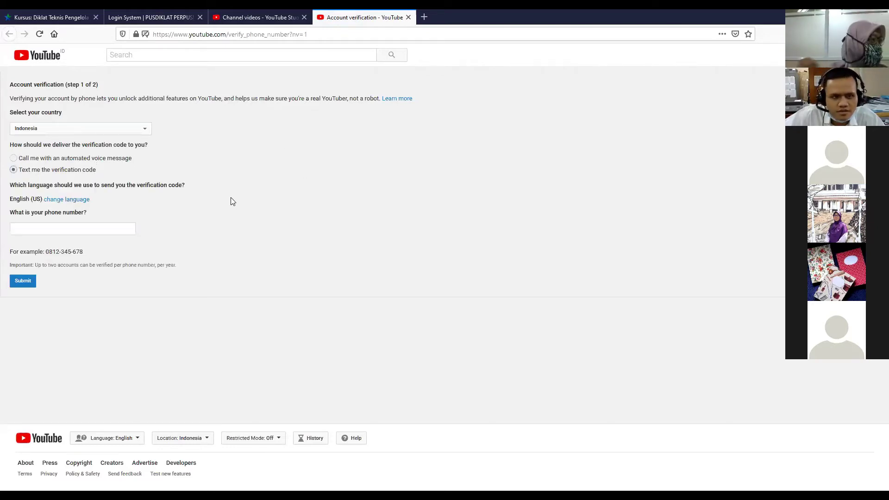
click(408, 17)
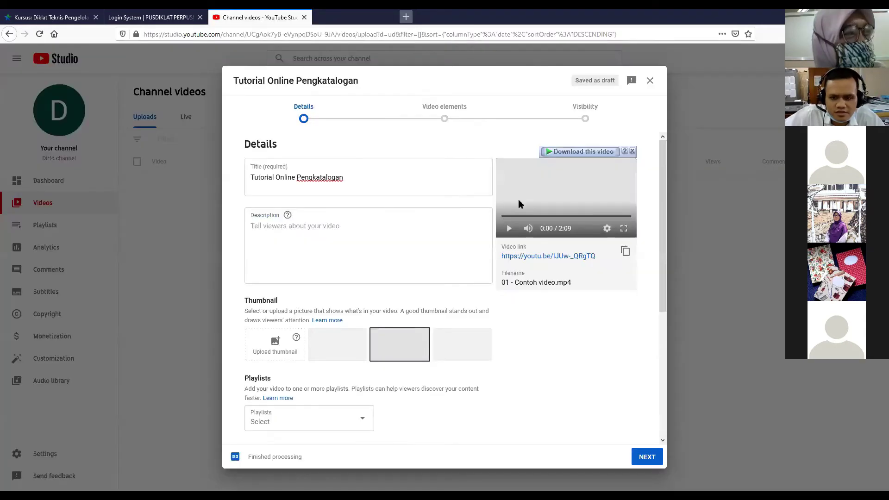
View the playlist choices without assigning one, and set the video's audience to "Yes, it's made for kids"
scroll(348, 314, down, 2)
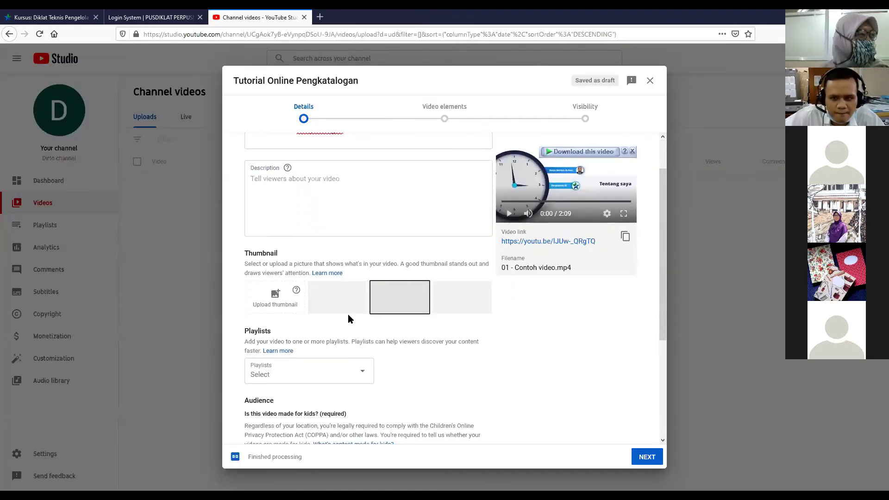
scroll(348, 314, down, 2)
scroll(348, 313, up, 3)
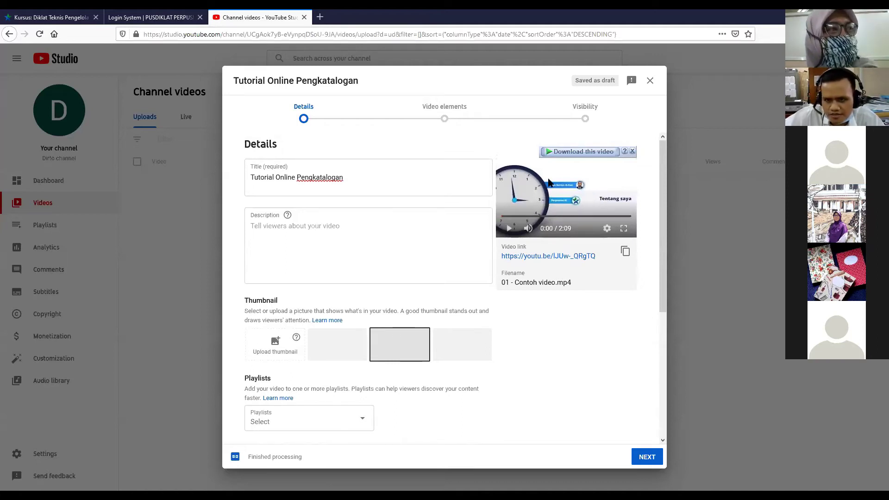
scroll(367, 322, down, 1)
scroll(367, 322, down, 5)
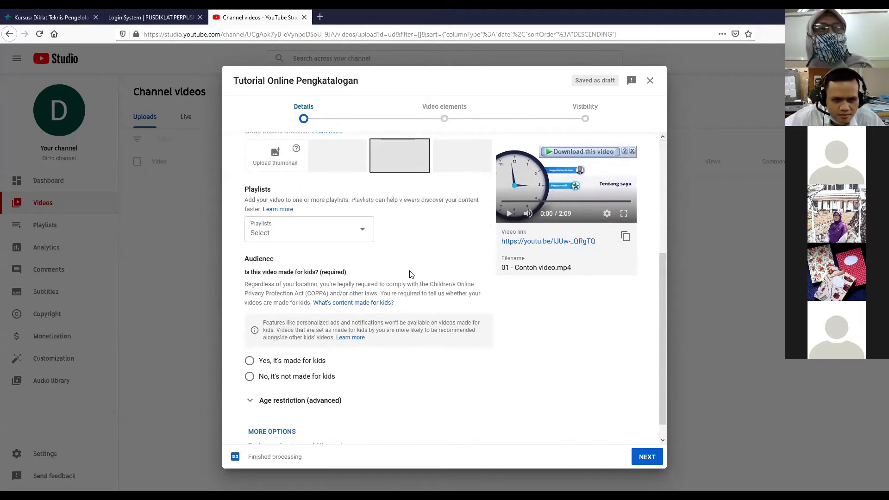
click(362, 232)
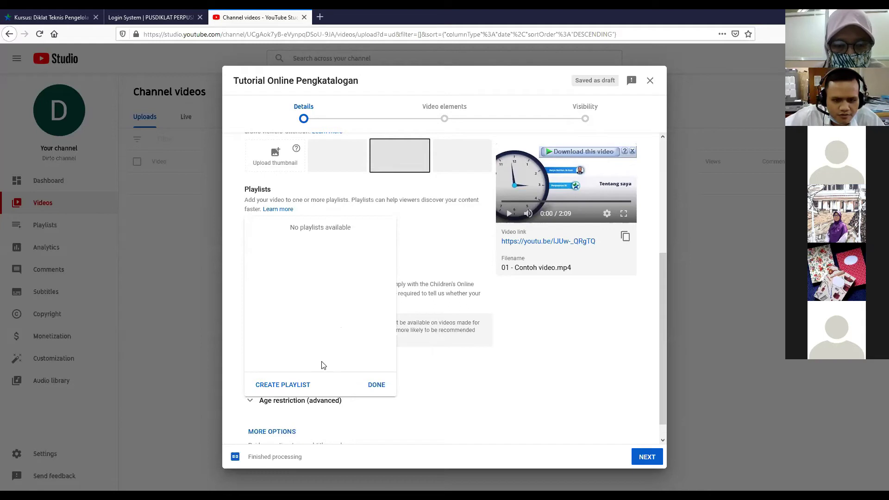
click(376, 385)
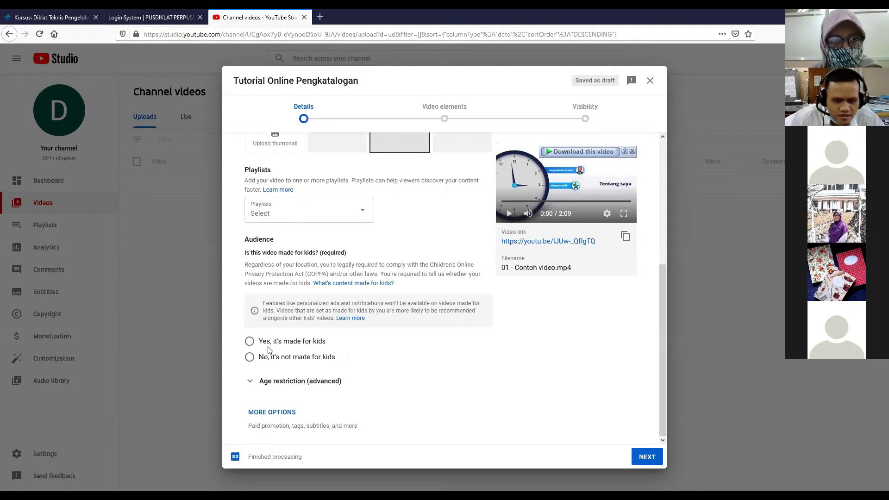
click(251, 341)
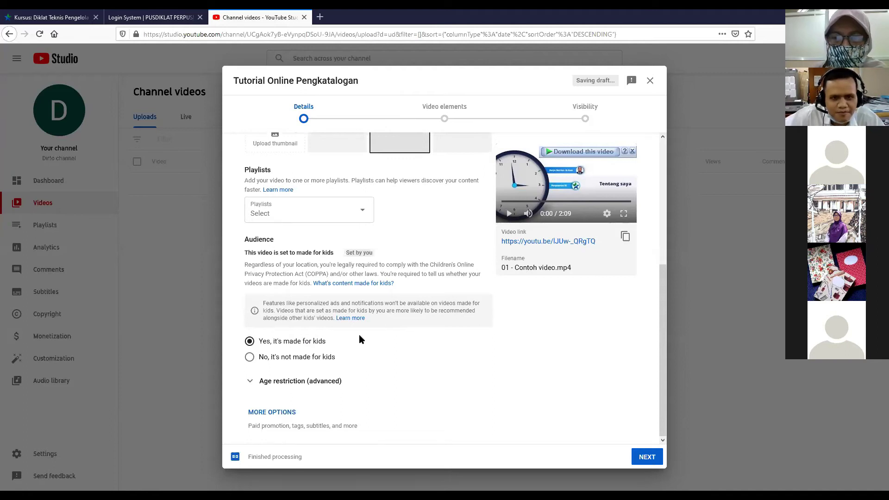
Correct the video title to "Tutorial Online Pengatalogan"
scroll(331, 267, up, 5)
click(315, 158)
key(BackSpace)
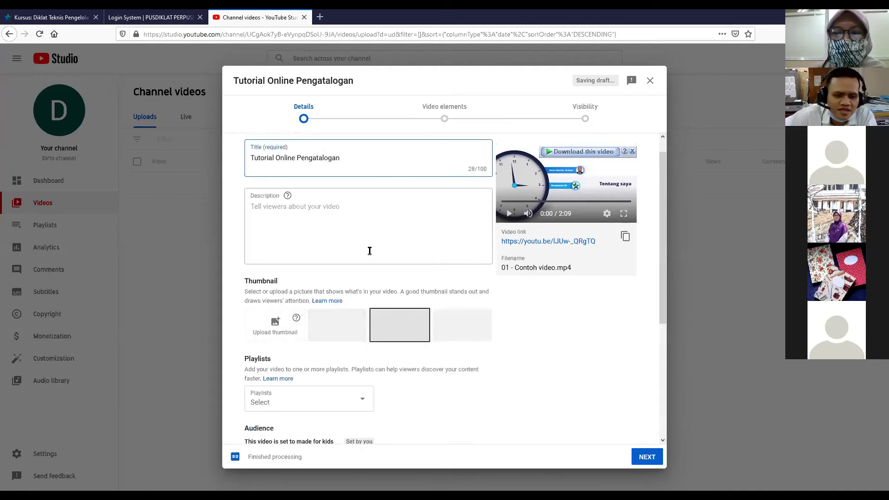
Expand the additional video details and examine the paid promotion, tags, language, recording, license, category and comment settings
scroll(369, 250, down, 4)
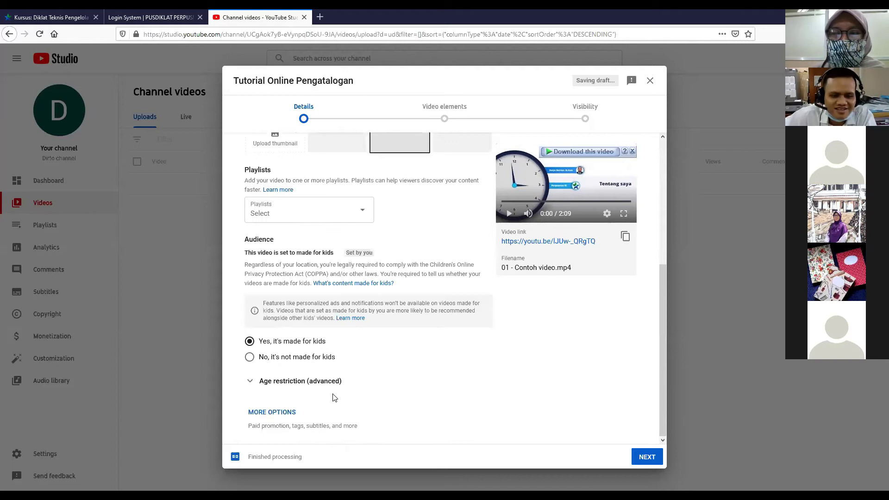
click(285, 412)
scroll(419, 390, down, 1)
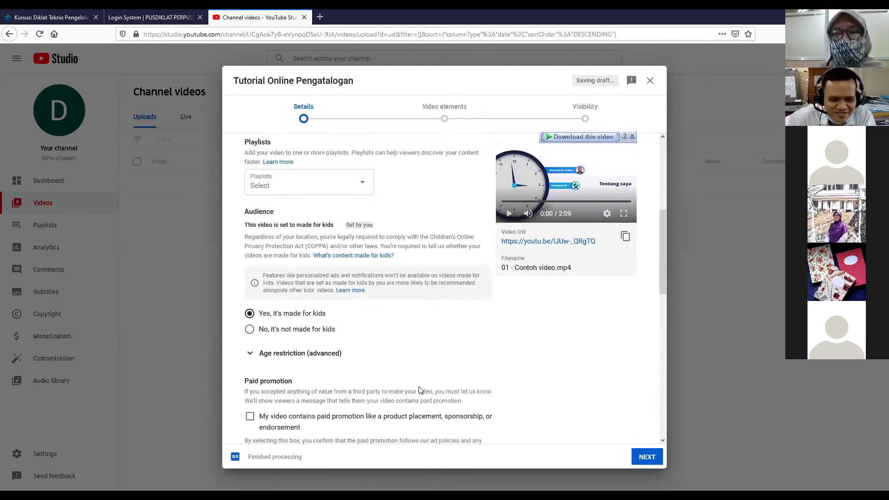
scroll(419, 390, down, 3)
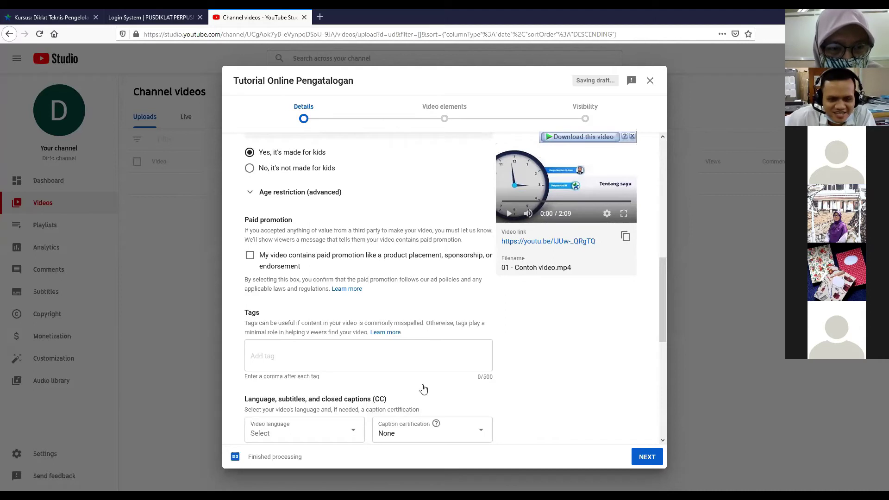
scroll(422, 388, down, 1)
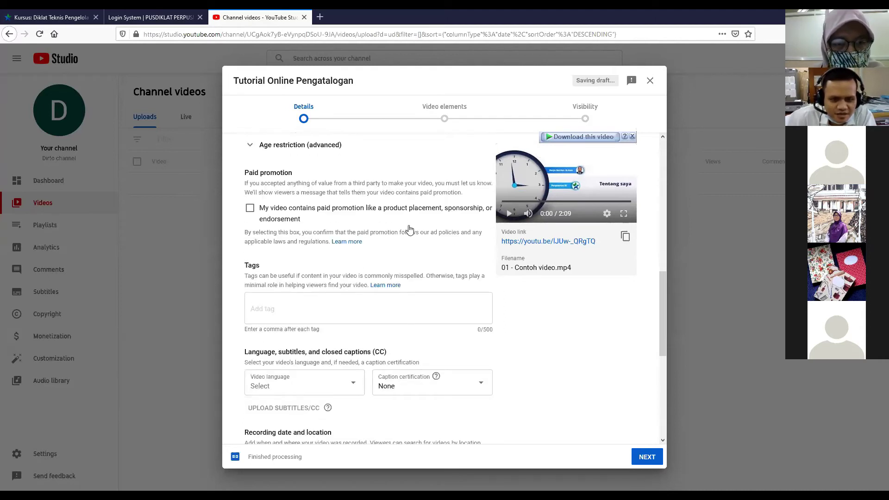
scroll(408, 229, down, 3)
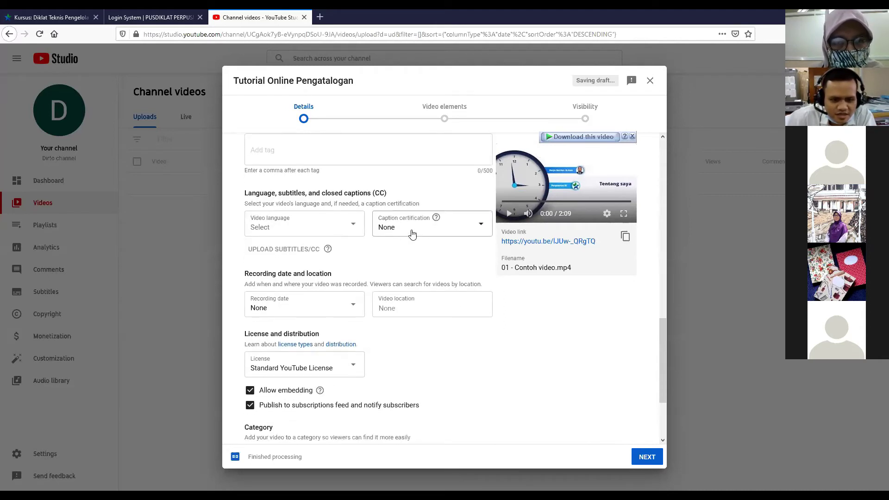
scroll(413, 235, down, 1)
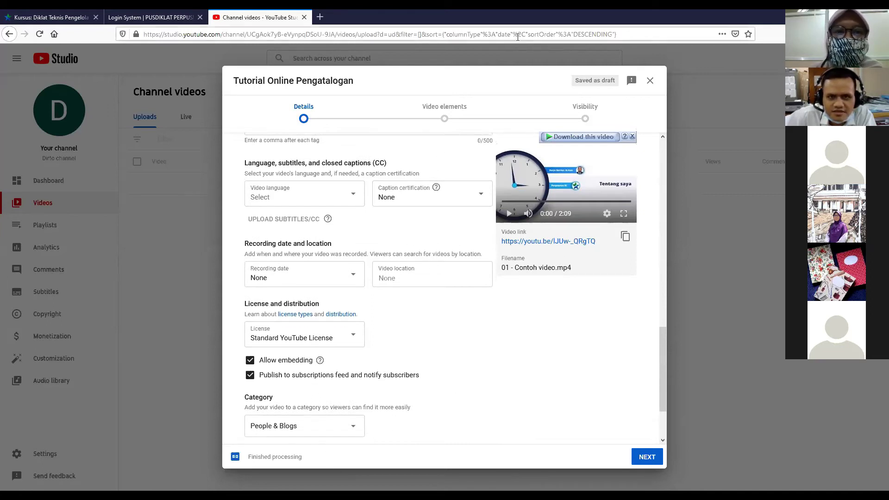
scroll(440, 355, down, 1)
scroll(439, 355, down, 2)
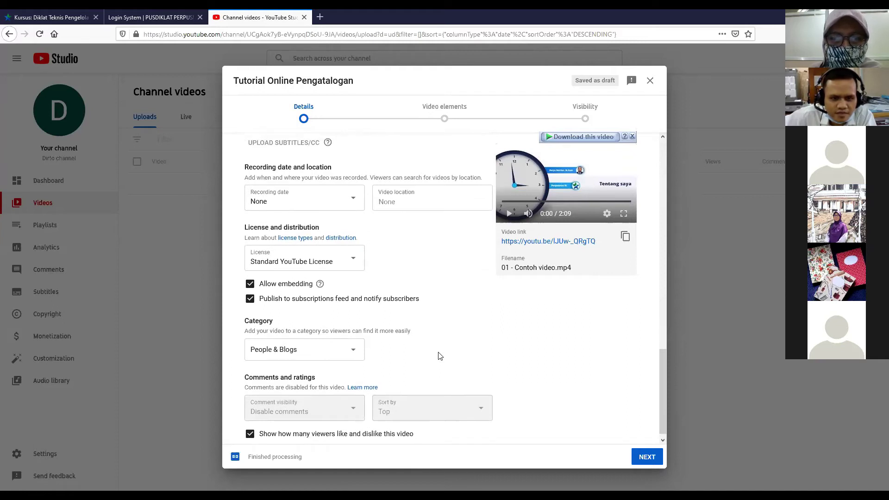
scroll(439, 356, up, 5)
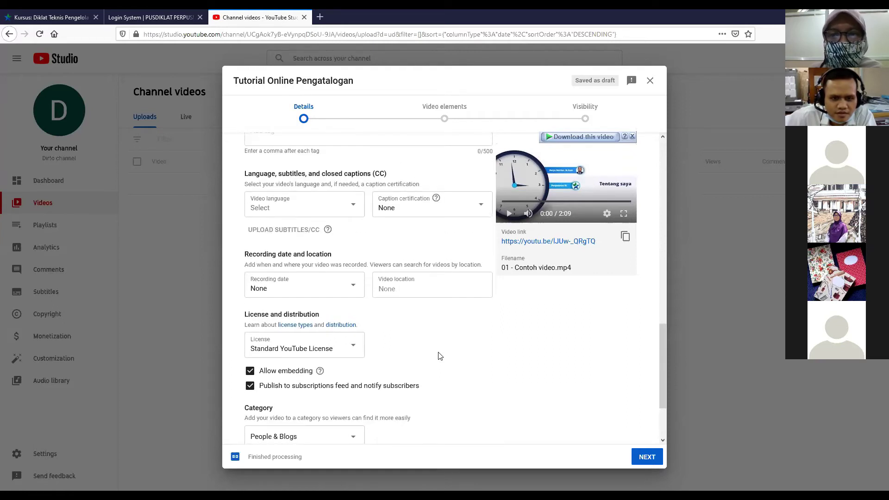
scroll(439, 356, up, 1)
scroll(439, 357, up, 1)
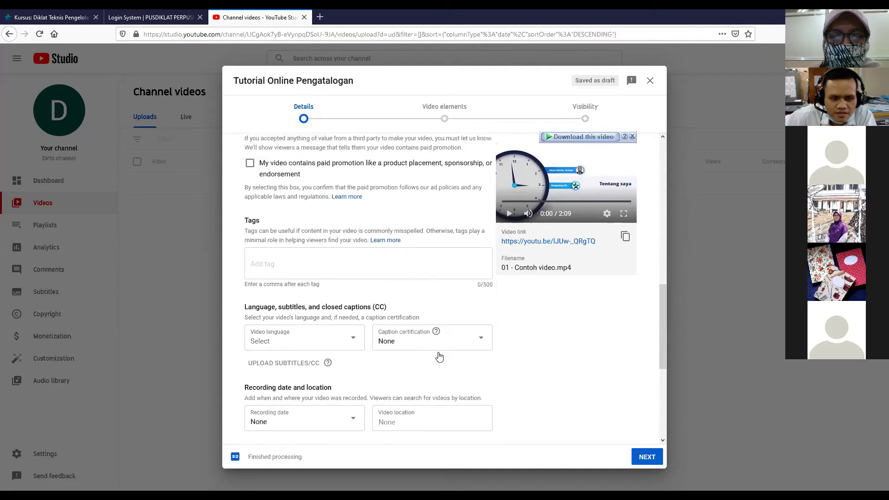
scroll(440, 356, down, 4)
scroll(438, 357, down, 1)
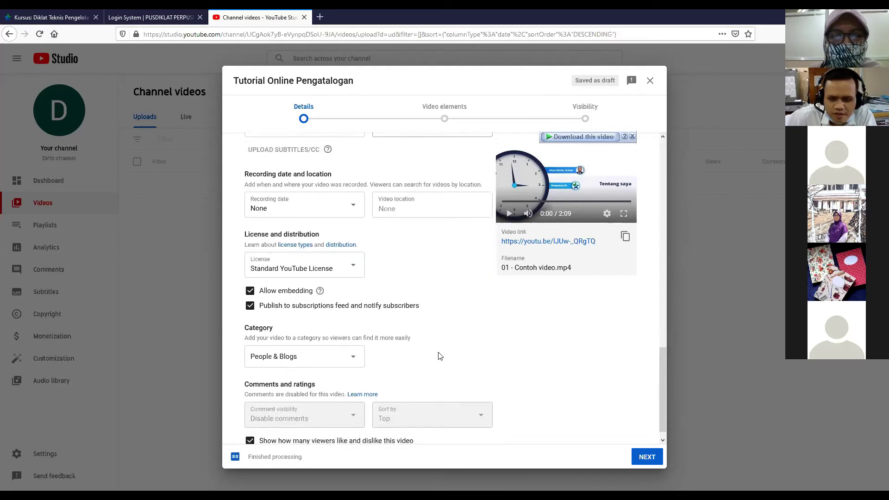
scroll(488, 359, up, 5)
scroll(635, 422, up, 10)
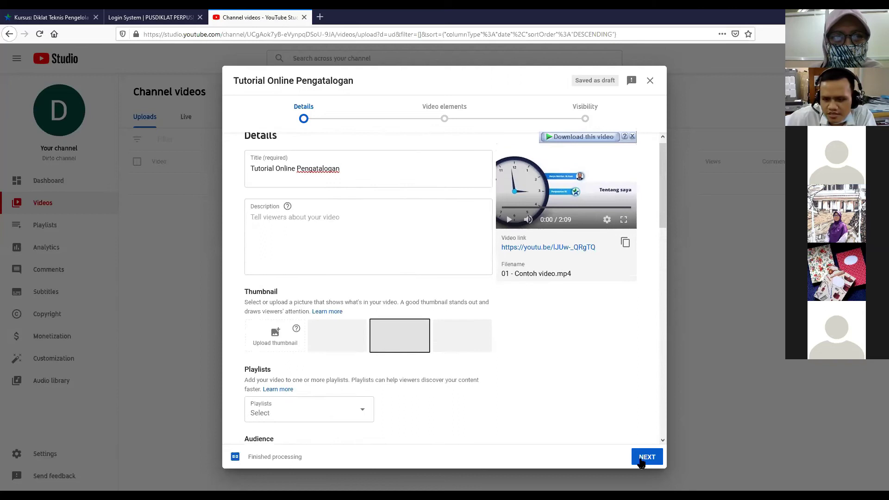
scroll(579, 412, up, 1)
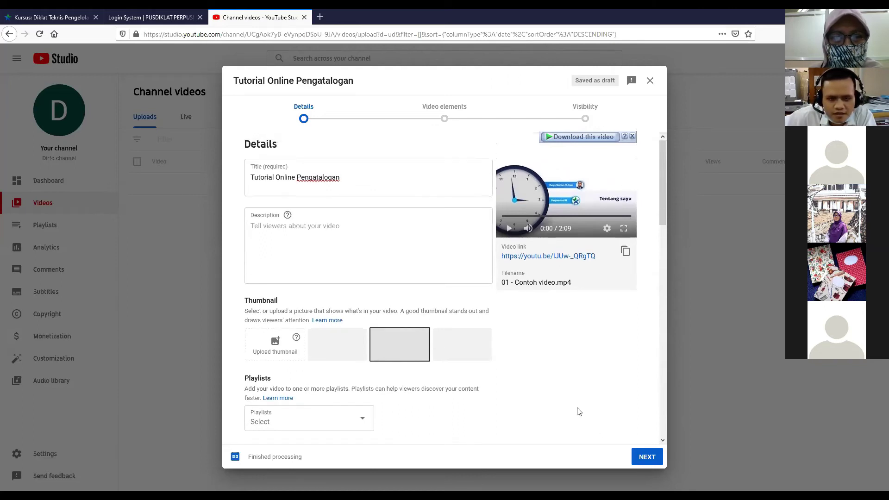
Enter "Video diklat pelestarian bahan pustaka" as the video's description
click(307, 235)
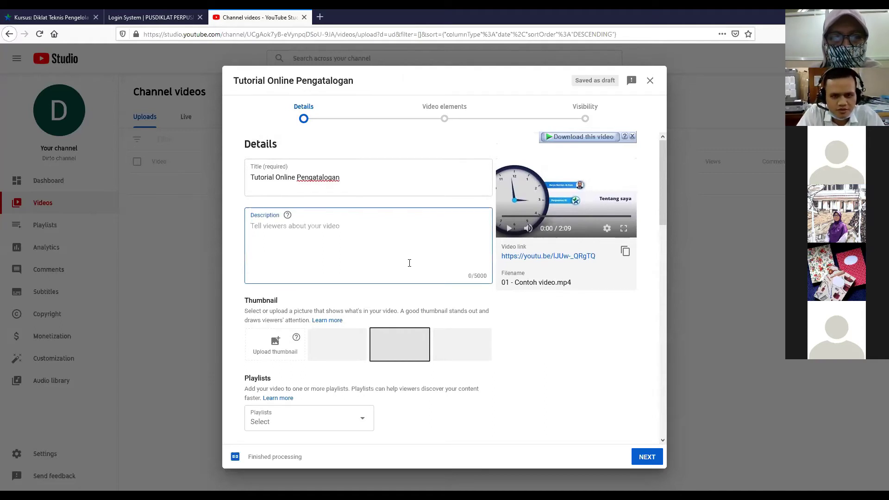
text(Video)
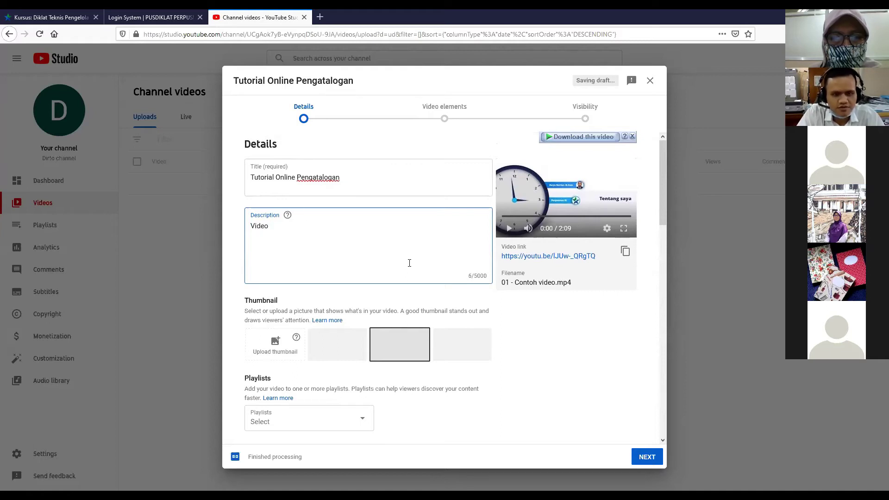
text( diklat )
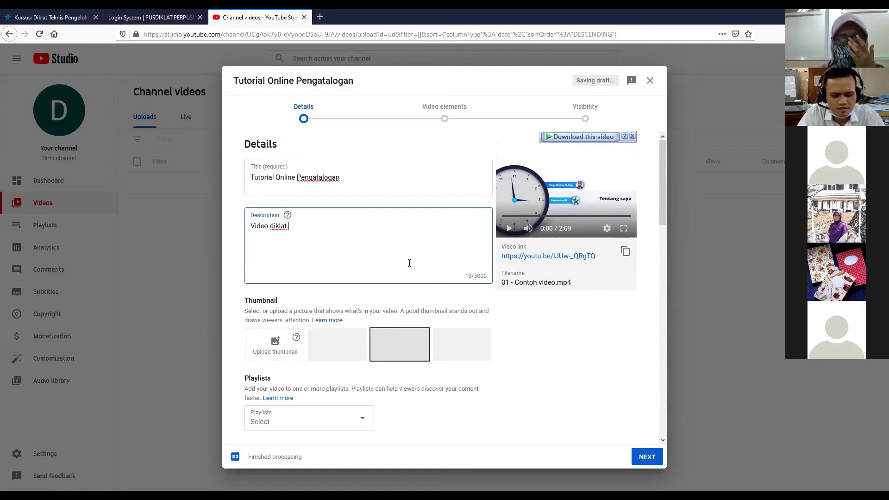
text(pelestarian bahan pustaka)
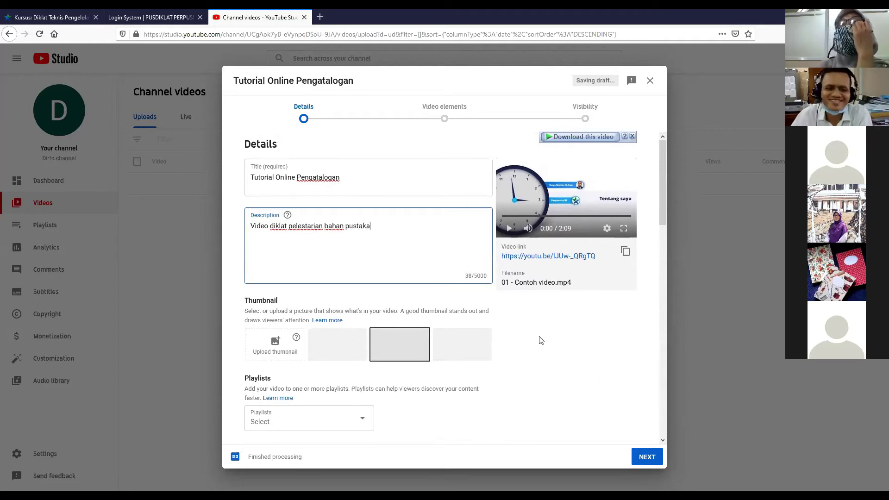
Proceed past the video elements without adding an end screen or cards, and set the video's visibility to Public
click(647, 457)
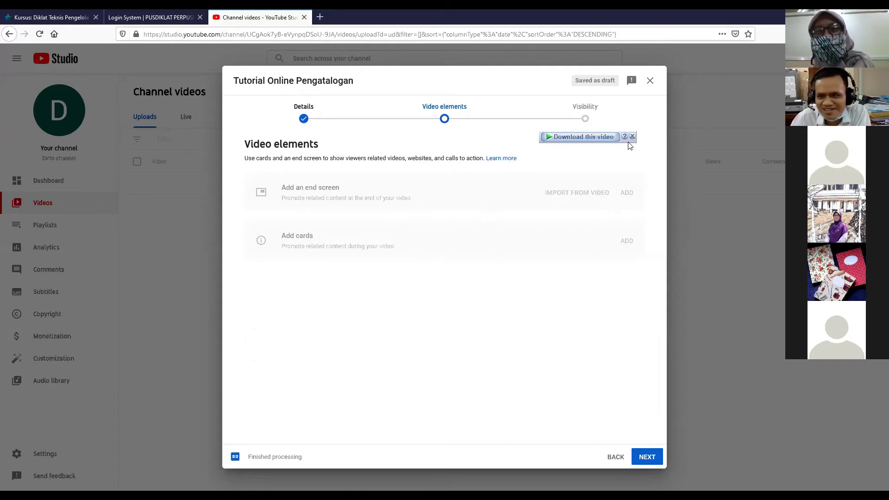
click(640, 458)
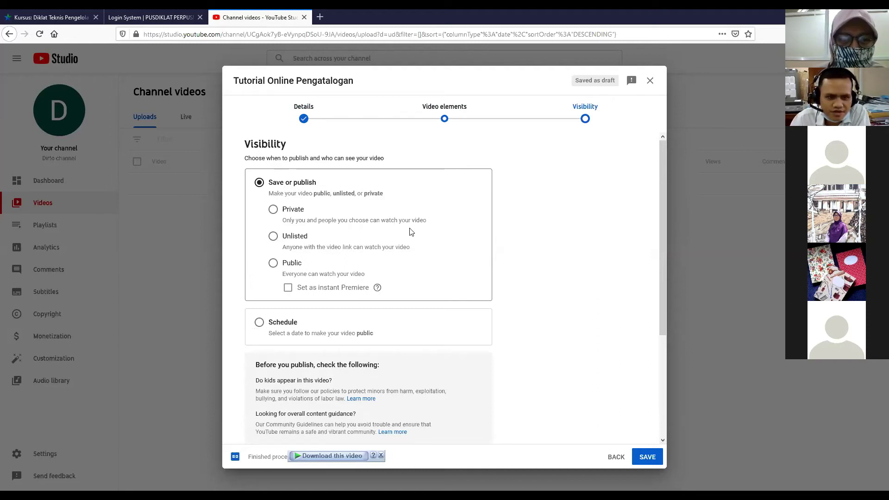
click(274, 263)
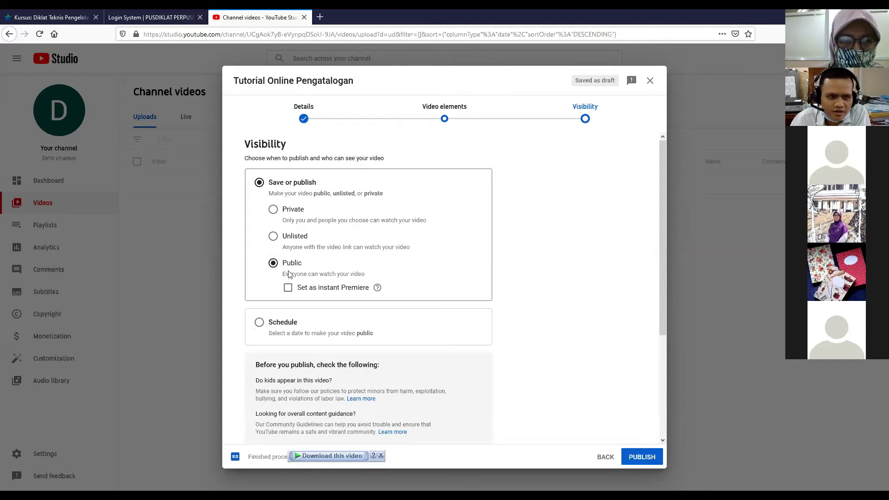
drag(252, 81, 382, 81)
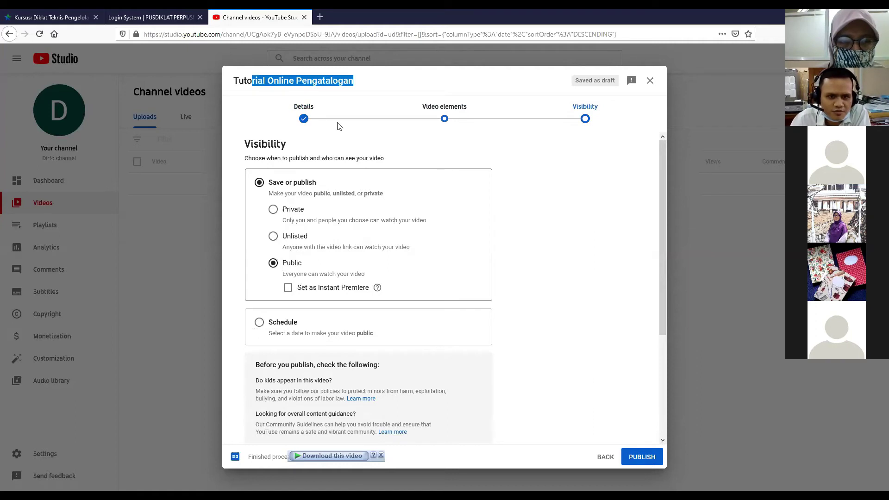
Change the video's visibility from Public to Unlisted and review the pre-publish checks and video link
click(274, 264)
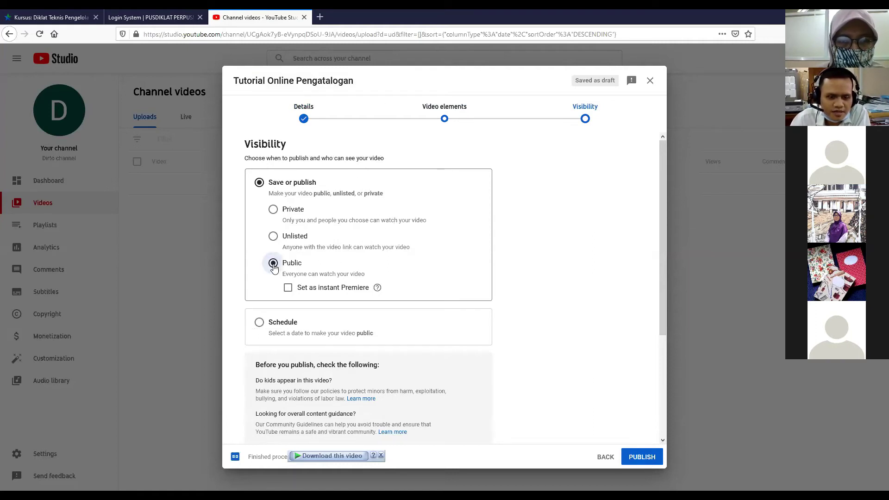
click(273, 236)
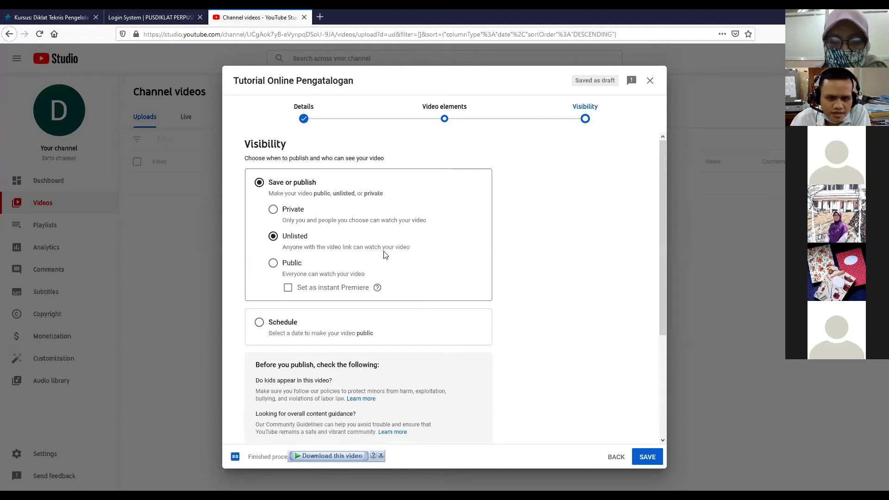
scroll(410, 261, down, 2)
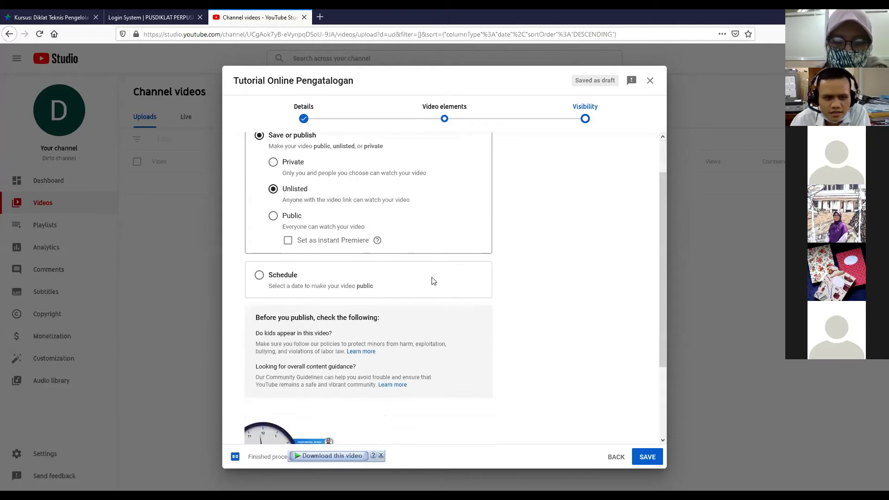
scroll(433, 281, down, 1)
scroll(433, 279, up, 2)
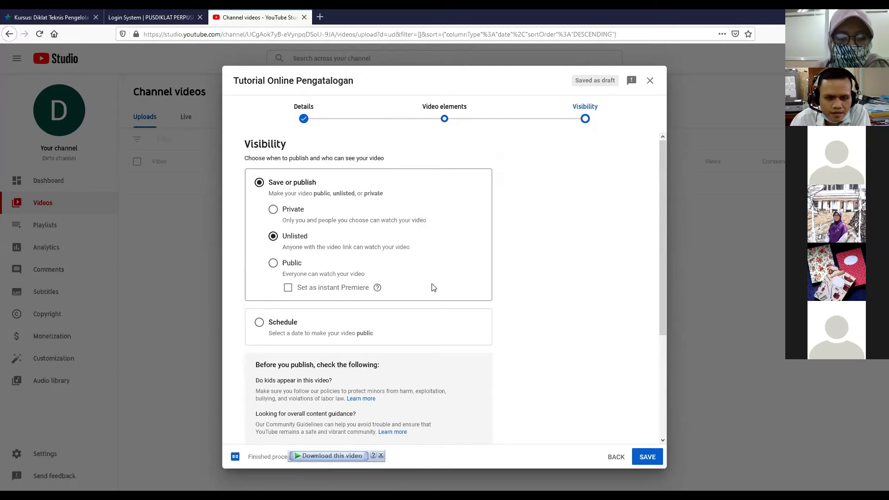
scroll(432, 285, down, 3)
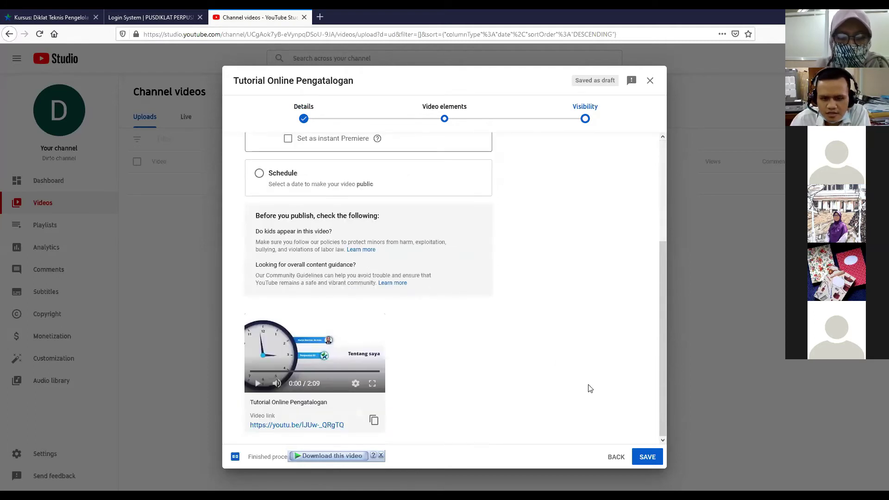
Save the video with its visibility setting, copy its share link and close the sharing dialog
click(642, 452)
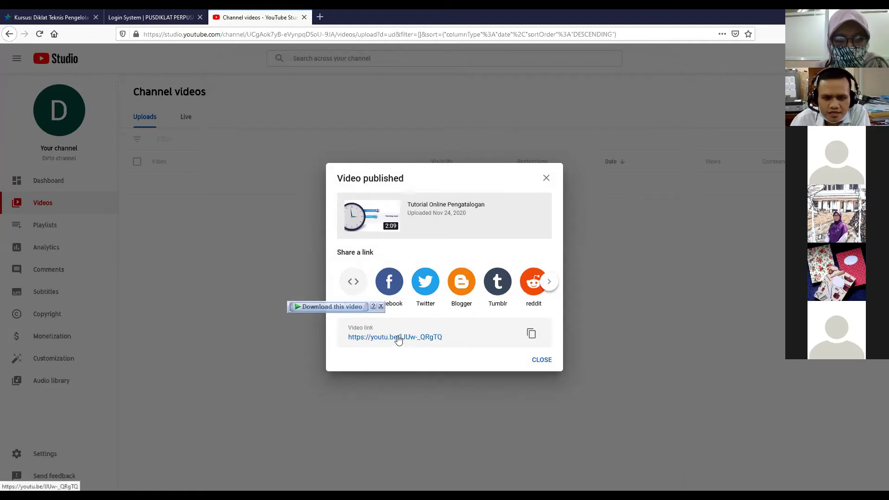
click(531, 337)
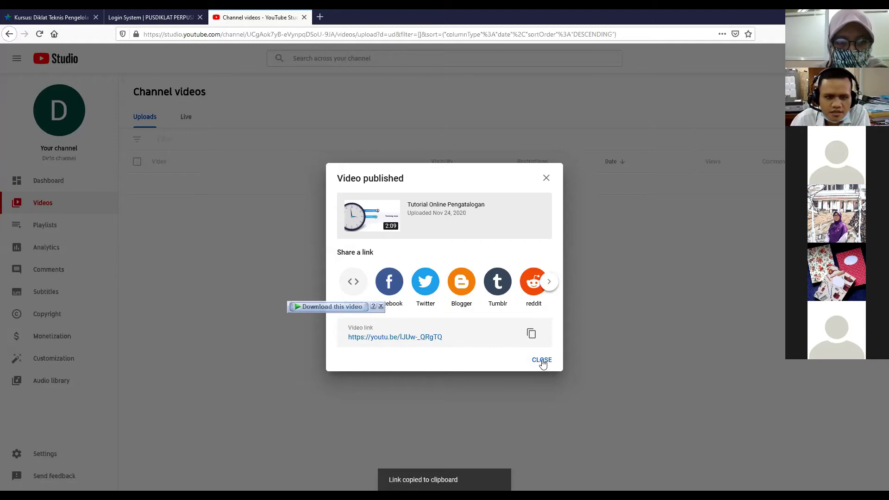
click(541, 360)
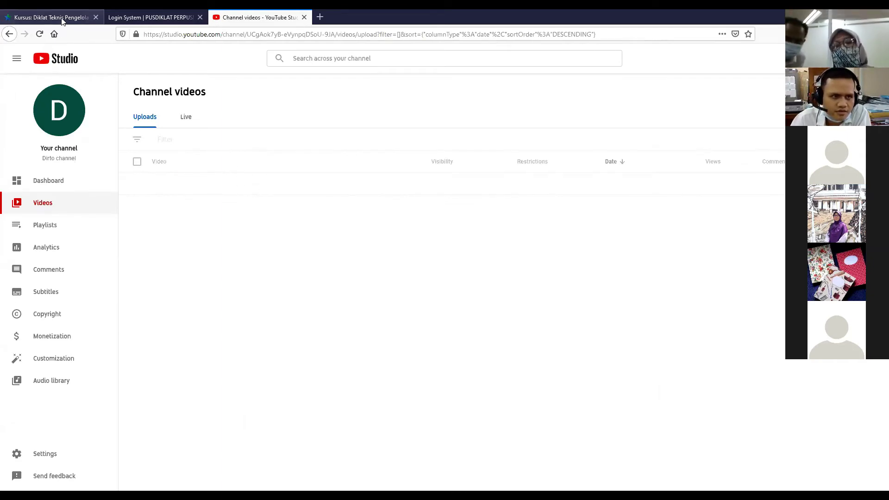
Switch to the Eldika course page and move "Bahan Tayang PPT" to the top of the Jabatan Fungsional Pustakawan section's activities
key(ctrl+1)
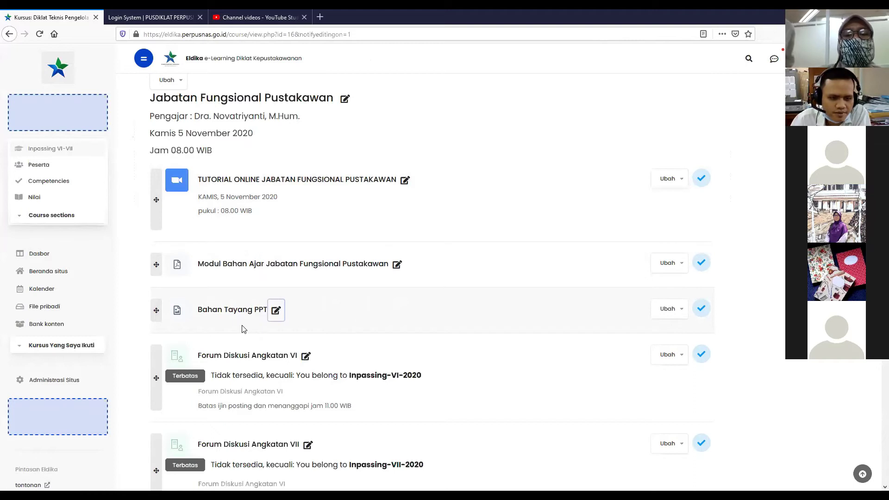
scroll(433, 325, down, 2)
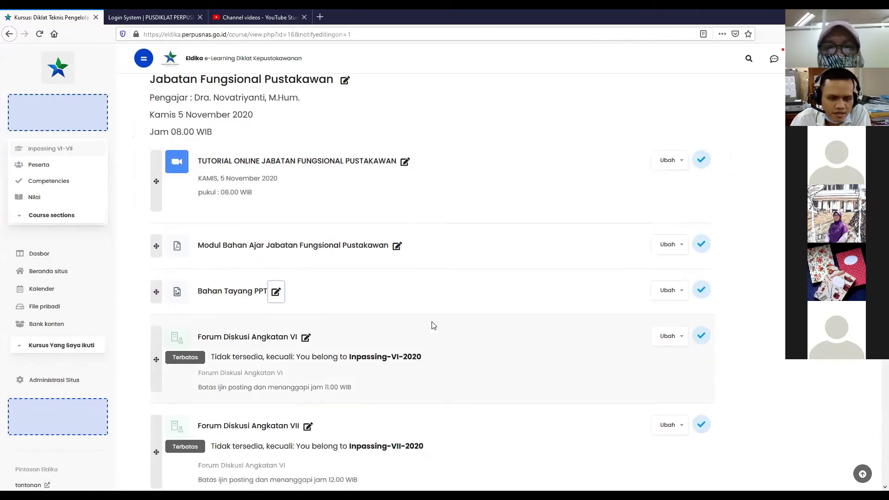
scroll(431, 324, up, 2)
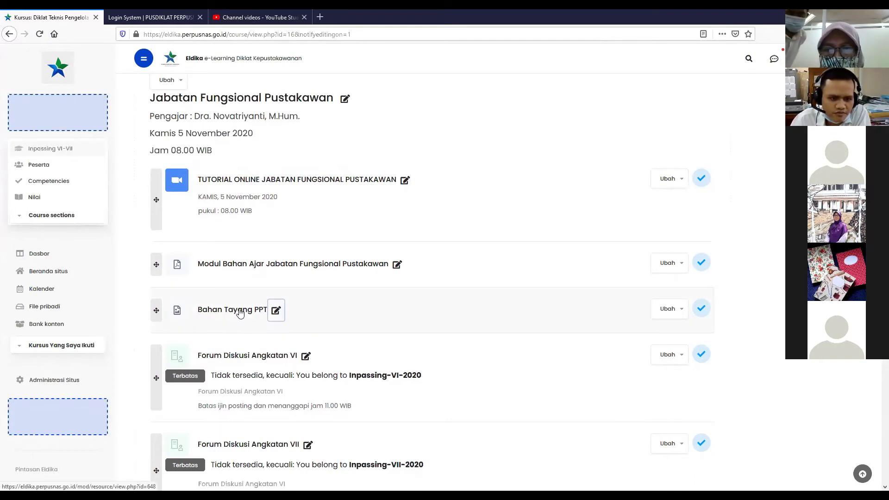
drag(155, 291, 150, 178)
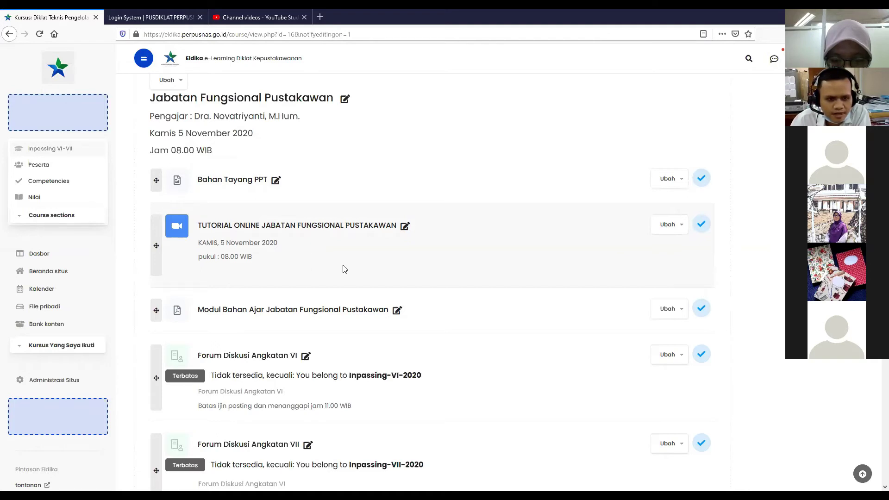
scroll(343, 268, up, 1)
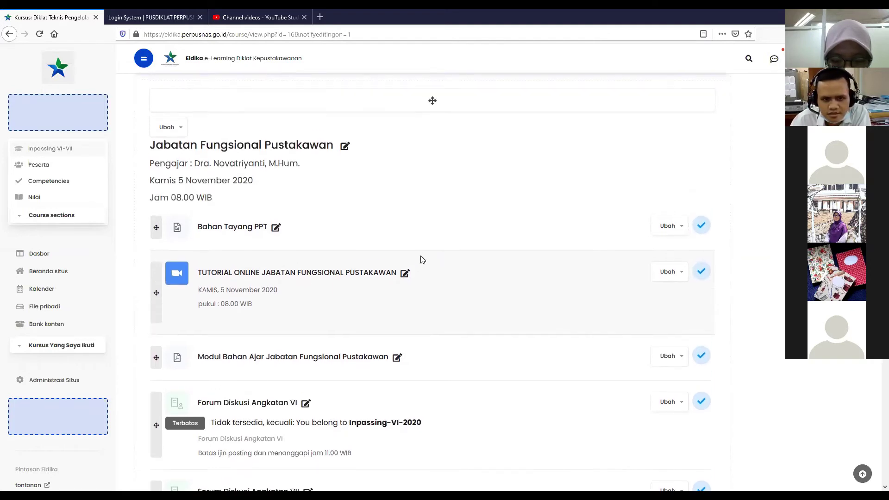
Switch to YouTube Studio and check the channel's uploaded and live videos
click(256, 10)
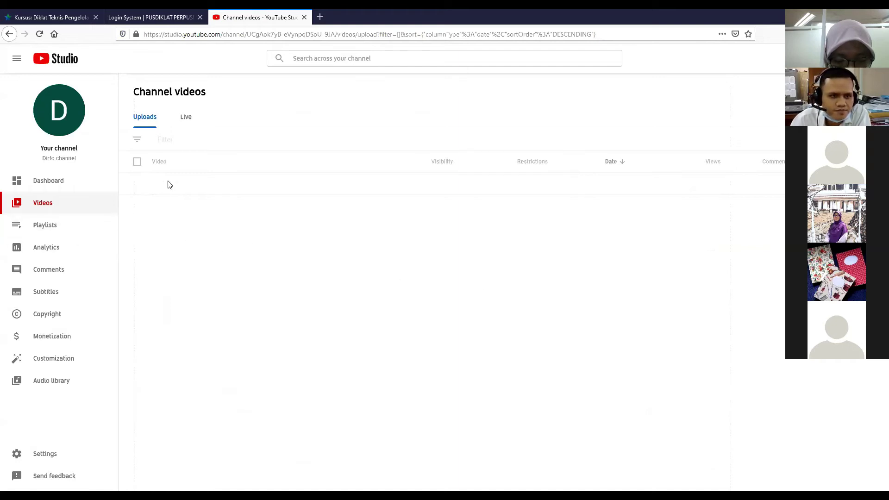
click(187, 119)
click(145, 122)
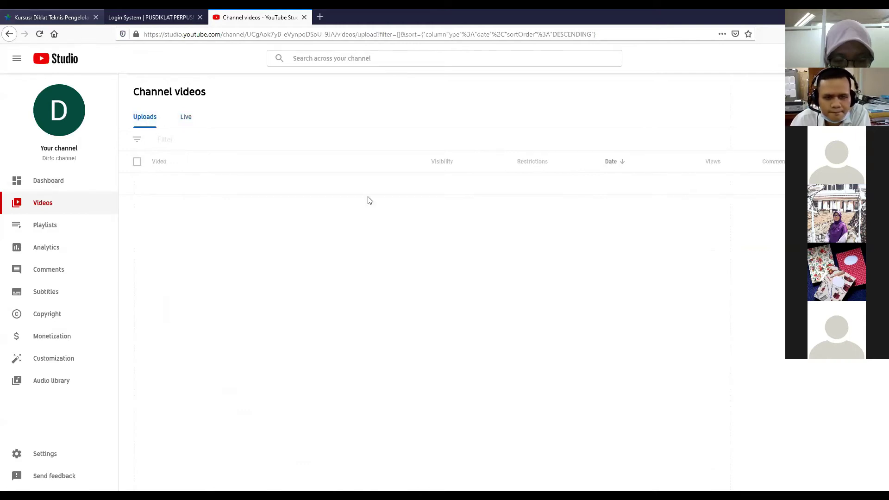
key(ctrl+Tab)
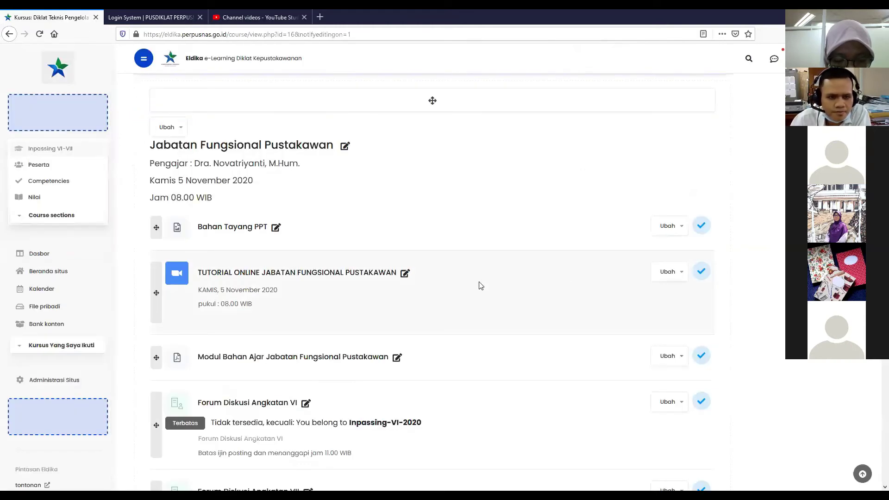
scroll(481, 282, down, 1)
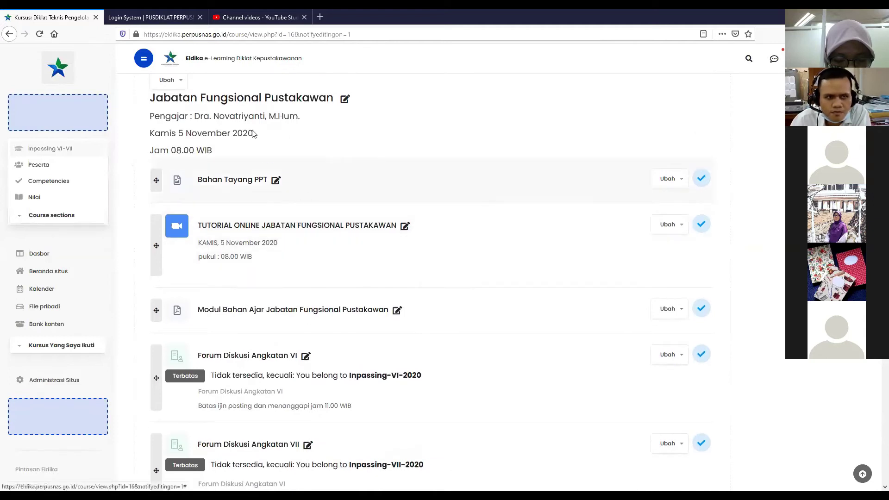
click(266, 19)
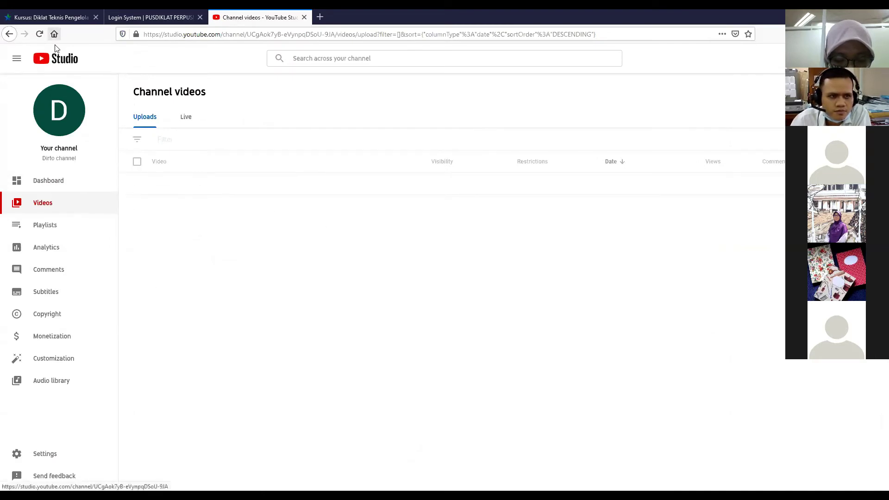
Switch to the Eldika course page and examine the materials, forums, assignment and evaluation in the Jabatan Fungsional Pustakawan section
click(62, 21)
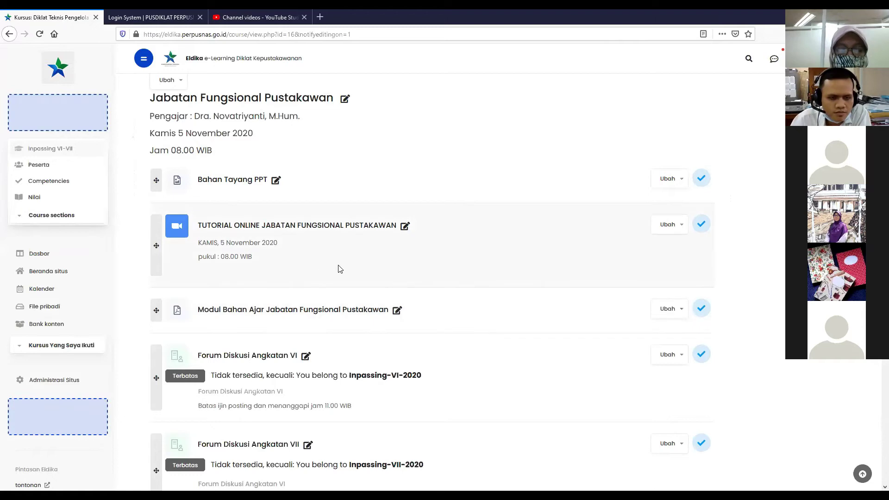
scroll(479, 327, down, 3)
scroll(473, 329, down, 2)
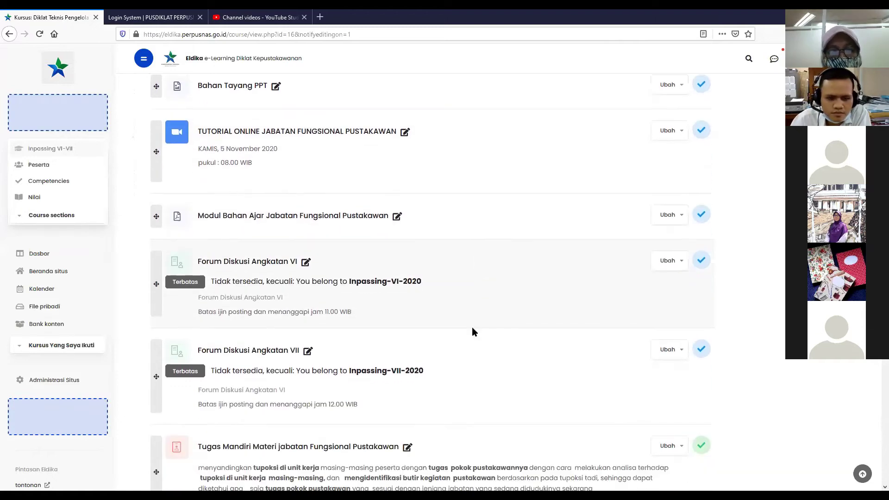
scroll(471, 334, down, 5)
scroll(471, 332, up, 8)
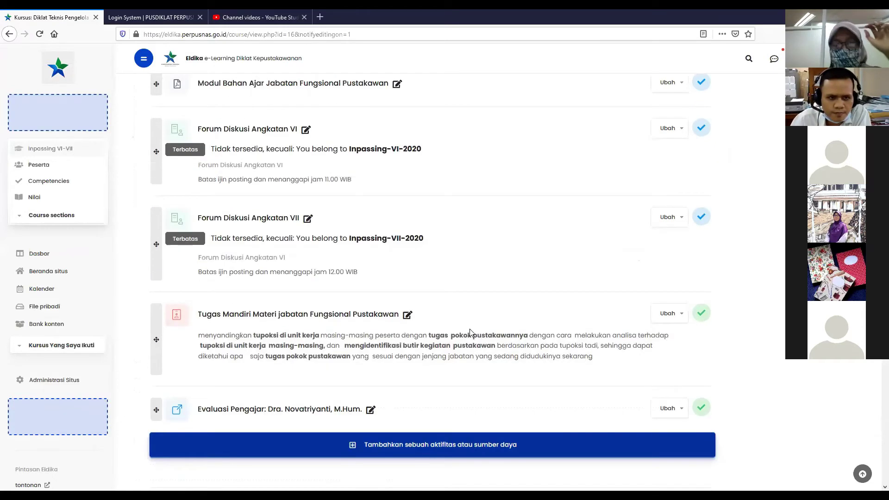
scroll(471, 332, up, 2)
scroll(471, 333, down, 3)
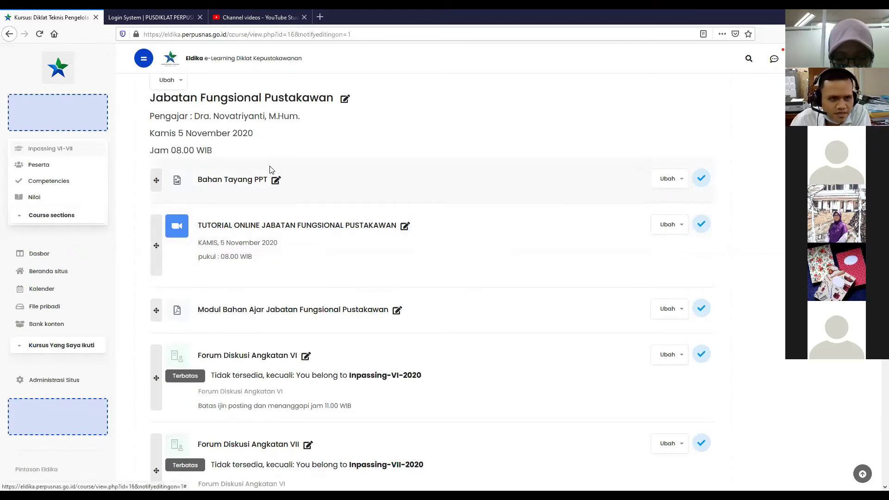
scroll(323, 323, down, 1)
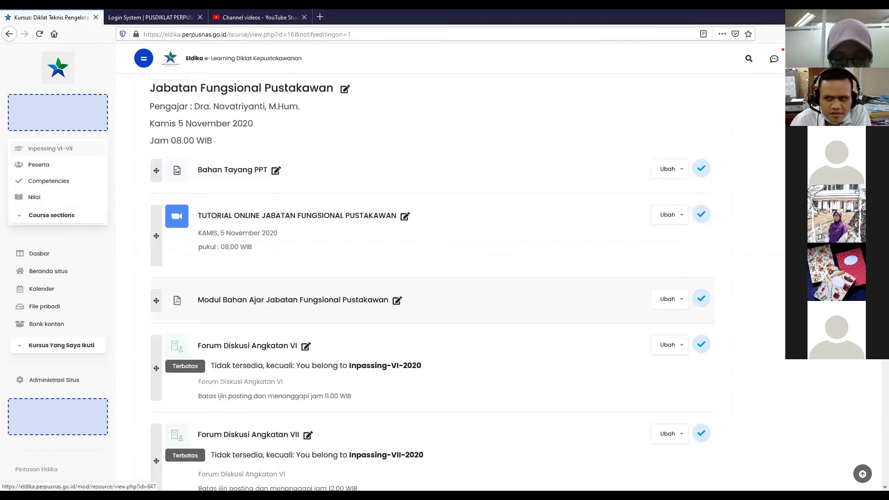
scroll(264, 167, down, 7)
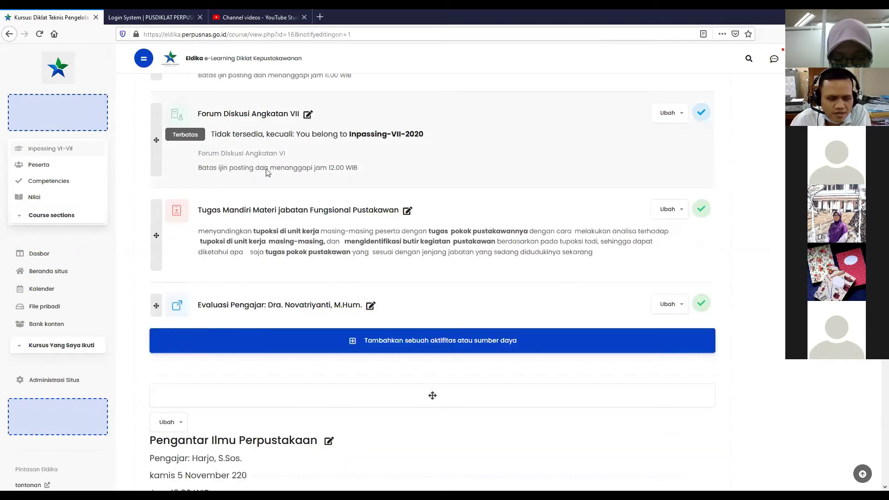
scroll(383, 337, up, 7)
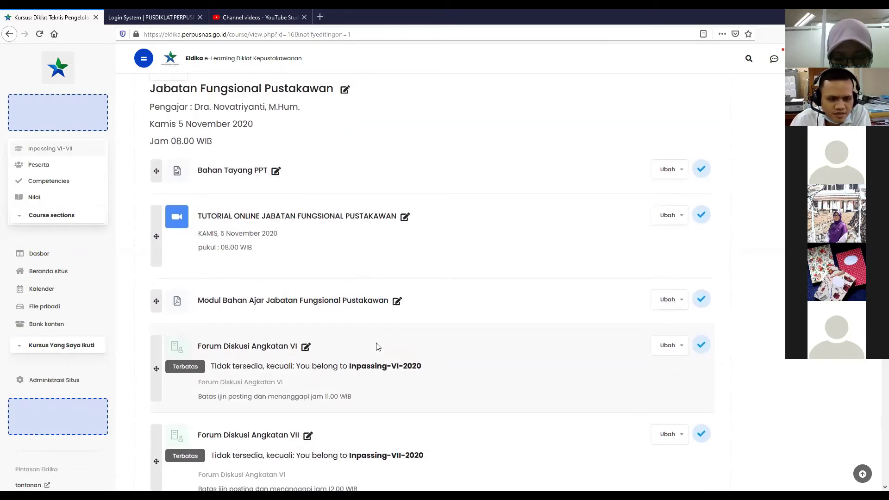
scroll(377, 346, down, 2)
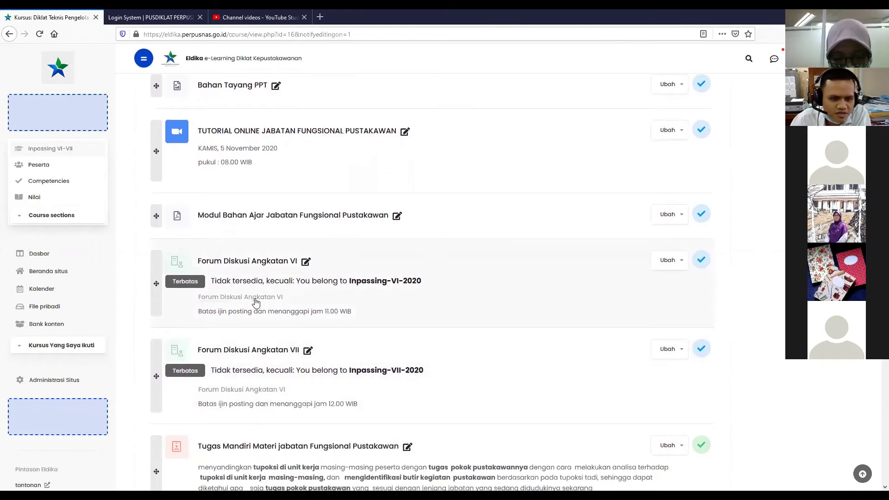
scroll(345, 343, up, 2)
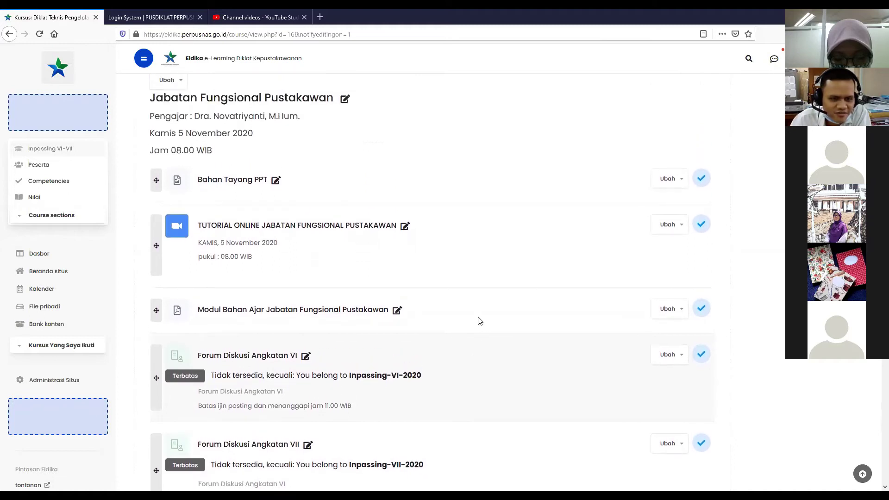
scroll(326, 240, up, 1)
scroll(326, 260, up, 1)
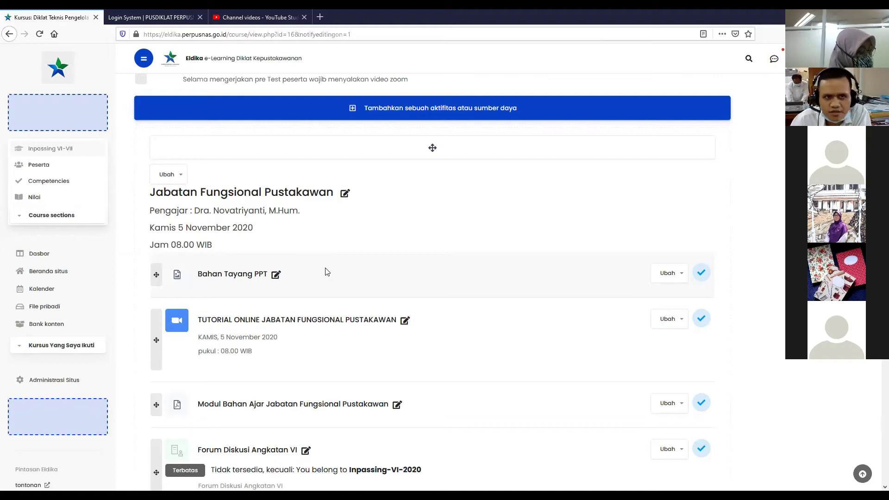
Switch to YouTube Studio, reload the channel's video list and dismiss the tip about opening video details
click(268, 18)
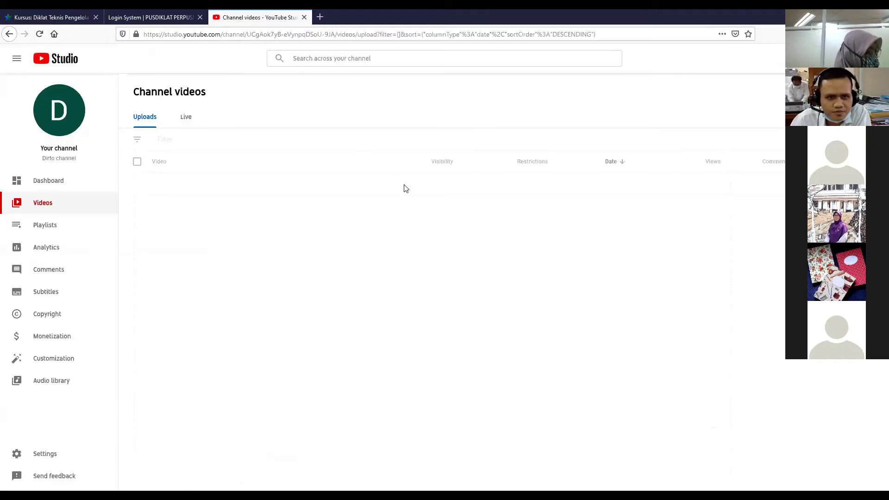
click(40, 34)
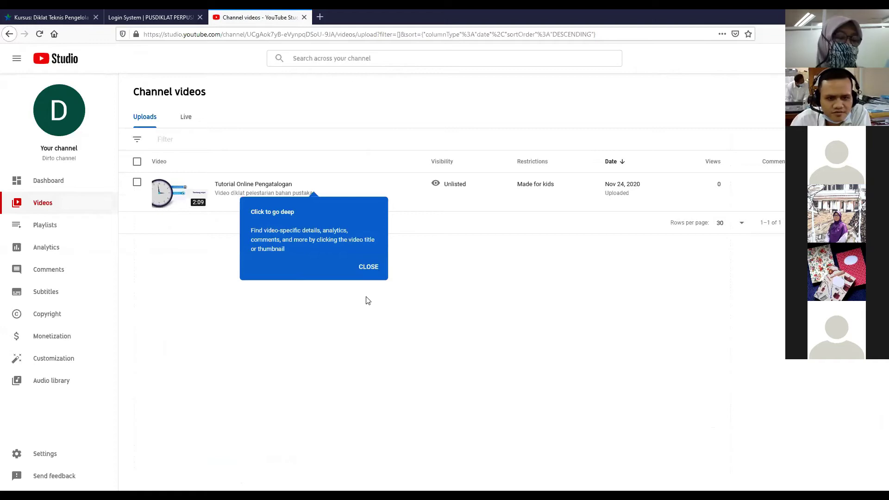
click(369, 267)
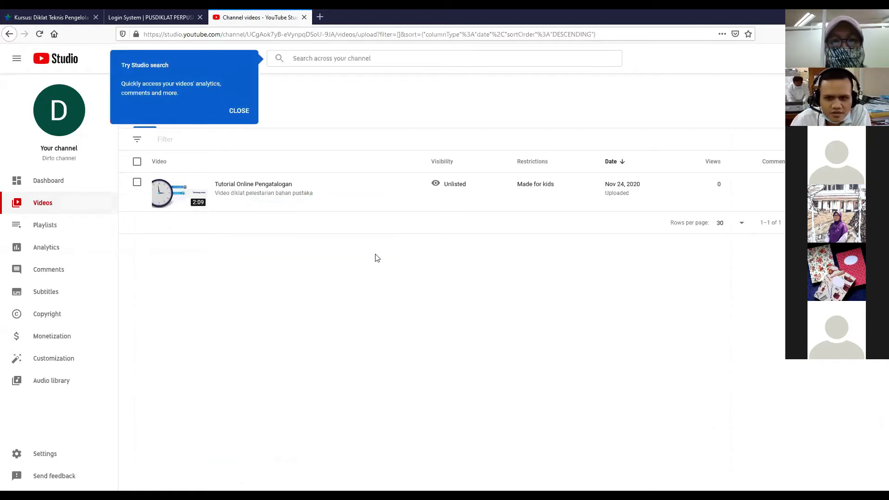
Return to the Eldika course page and review the order of activities in the Jabatan Fungsional Pustakawan section
click(51, 18)
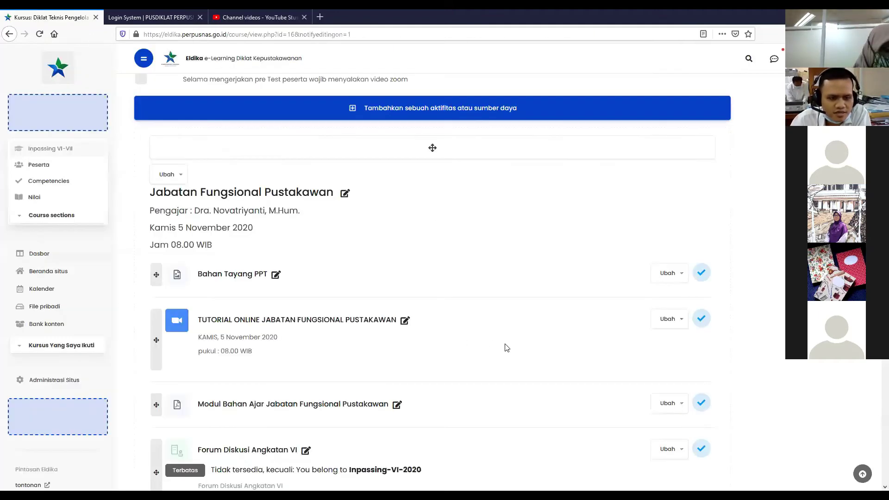
scroll(506, 347, down, 1)
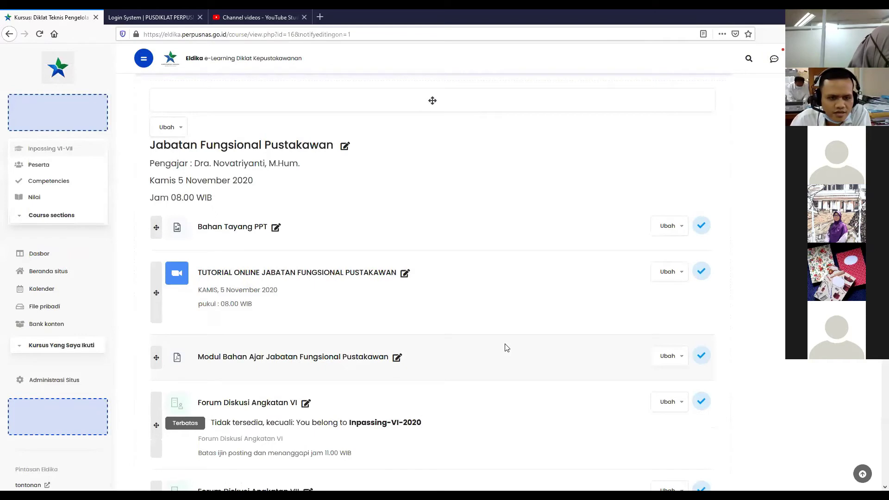
scroll(506, 347, down, 3)
scroll(506, 347, down, 1)
scroll(507, 347, up, 3)
scroll(506, 347, down, 1)
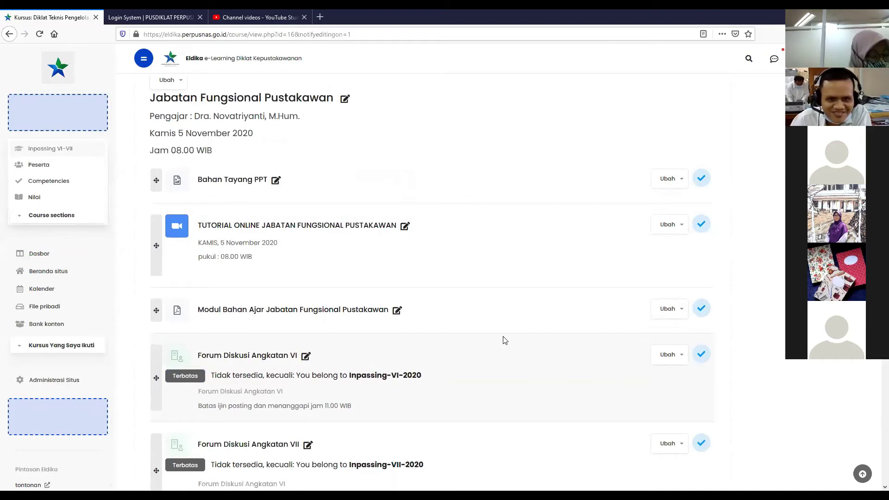
scroll(505, 340, up, 1)
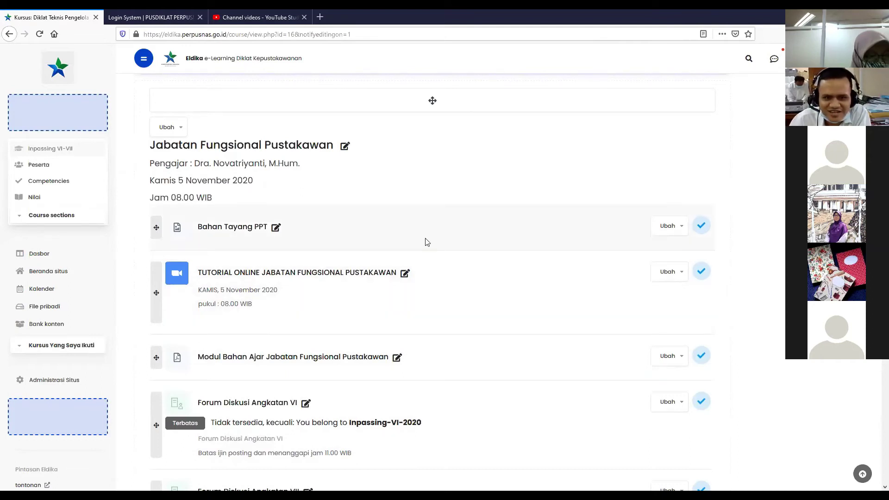
Examine the slides, online tutorial, module, discussion forums, independent assignment and instructor evaluation listed under Jabatan Fungsional Pustakawan
scroll(422, 238, down, 3)
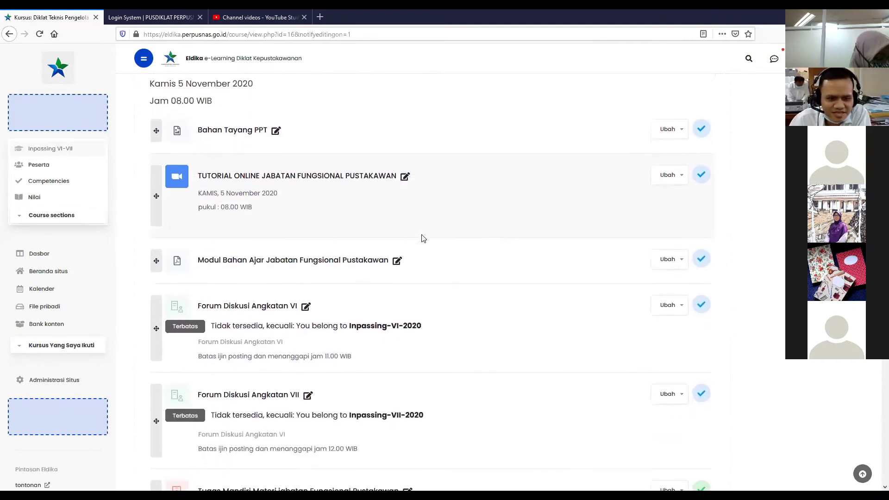
scroll(422, 238, down, 1)
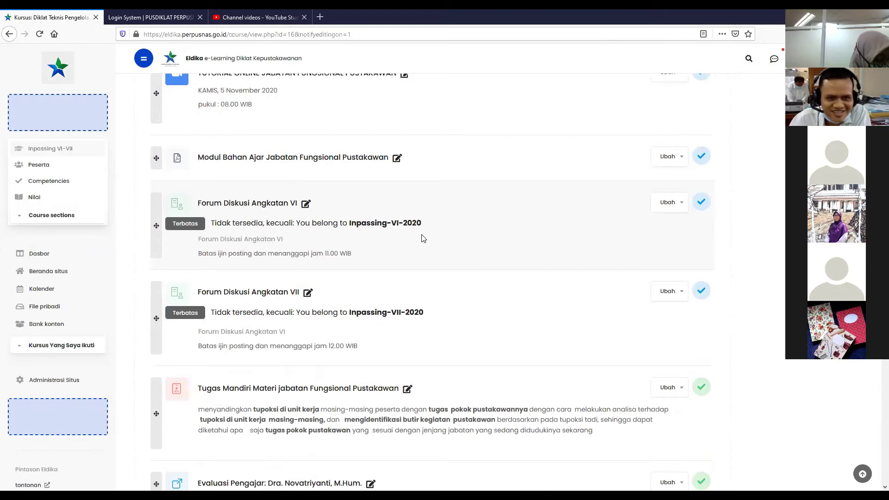
scroll(422, 238, down, 2)
scroll(422, 238, up, 5)
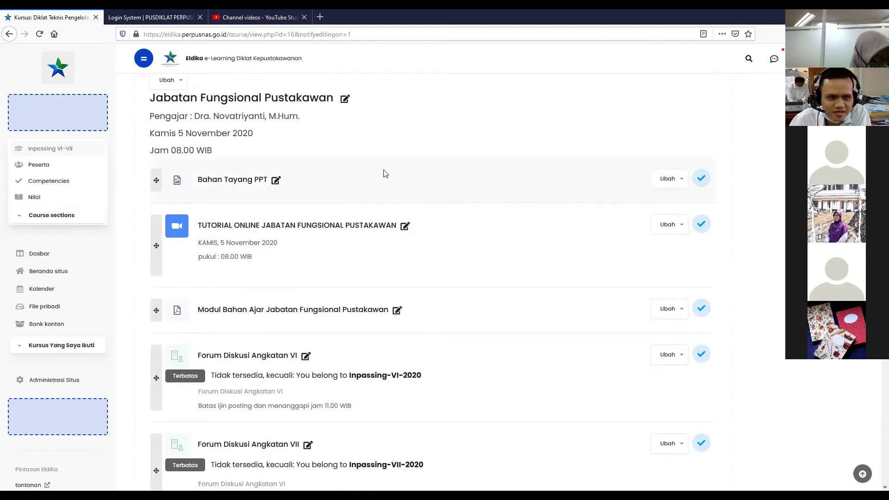
scroll(481, 302, down, 1)
scroll(481, 304, down, 2)
scroll(482, 304, down, 3)
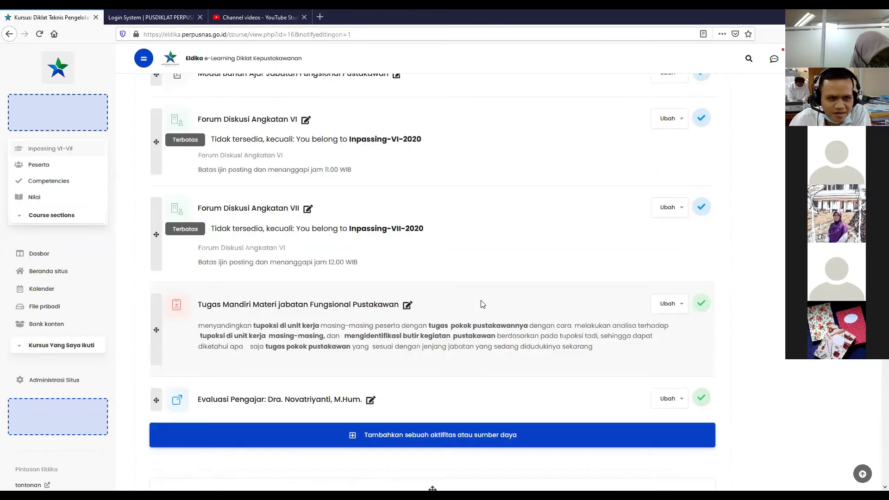
scroll(481, 304, up, 6)
scroll(463, 260, down, 1)
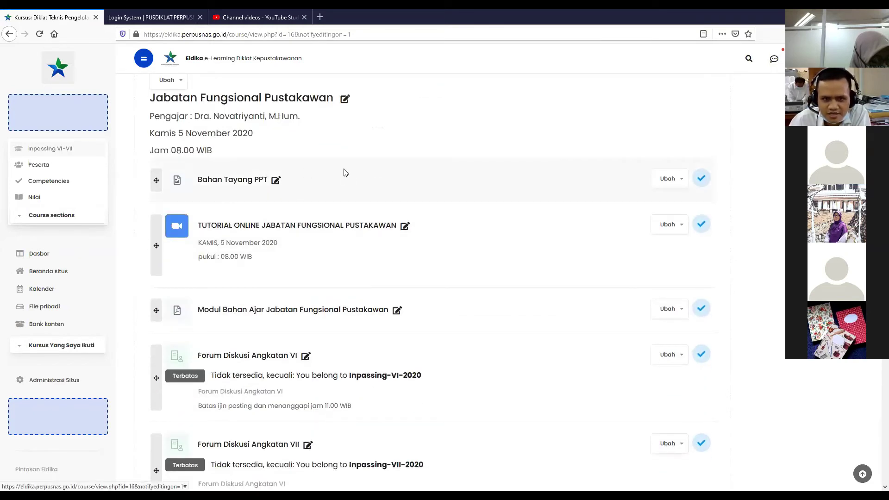
Open the settings of the Bahan Tayang PPT file and enable showing its description on the course page
click(676, 187)
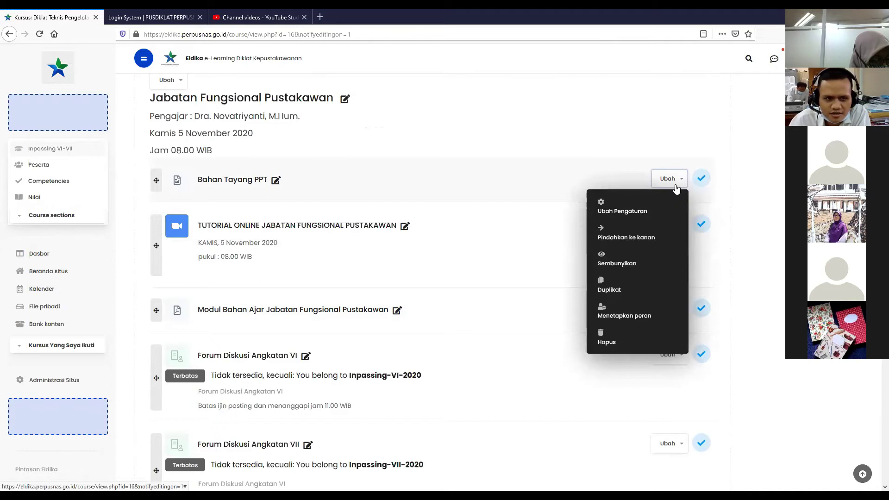
click(616, 204)
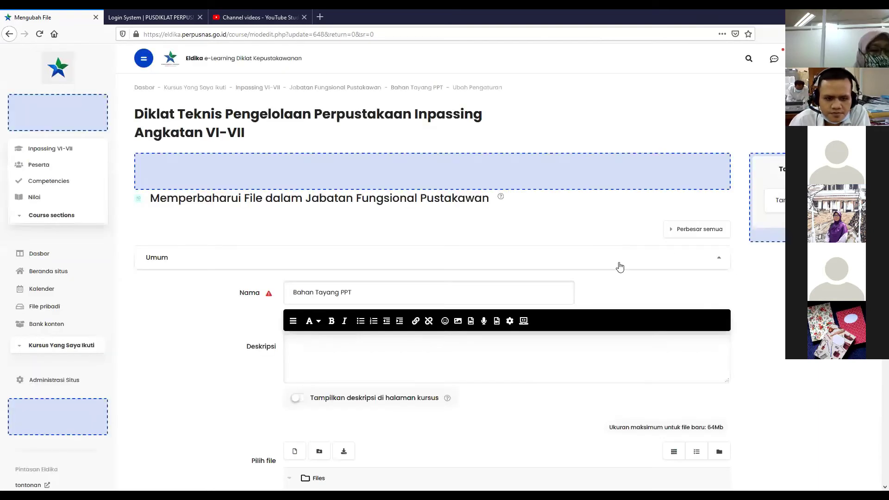
scroll(620, 266, down, 4)
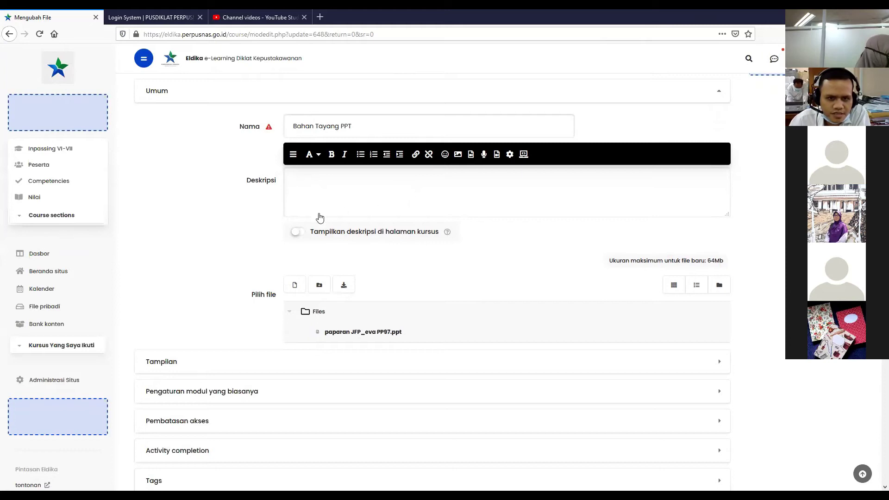
click(302, 234)
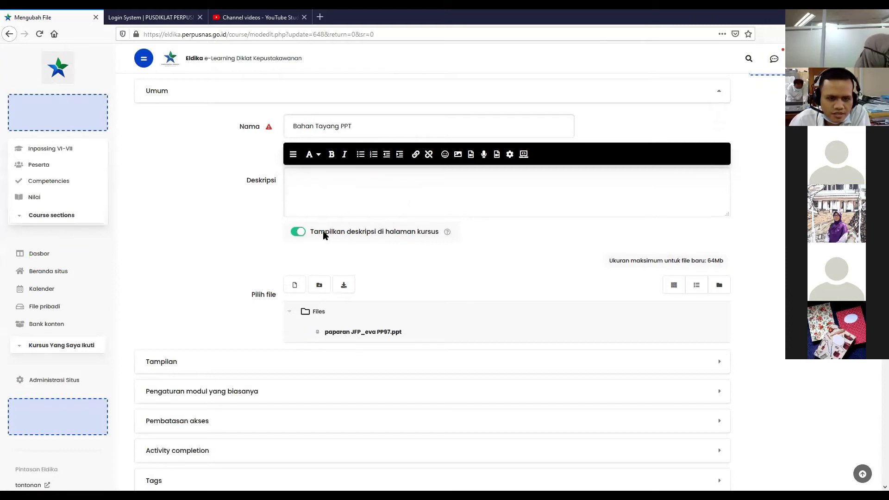
click(390, 197)
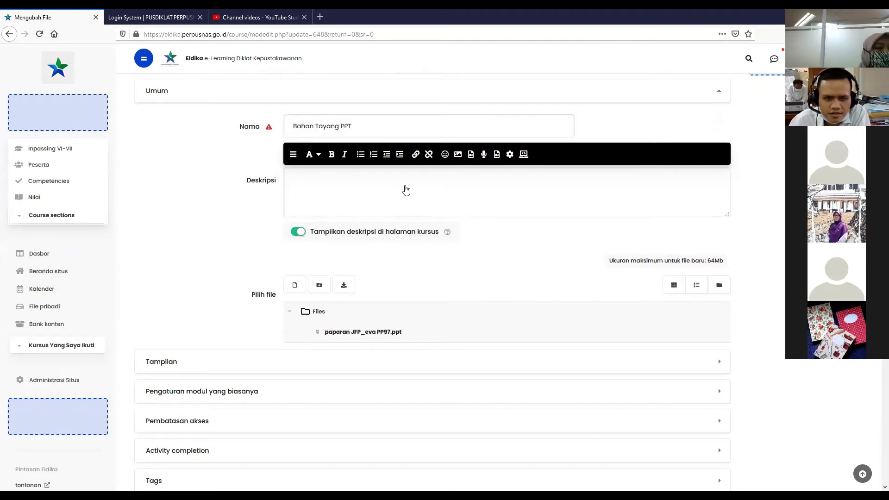
click(415, 155)
click(387, 259)
right_click(390, 265)
click(412, 299)
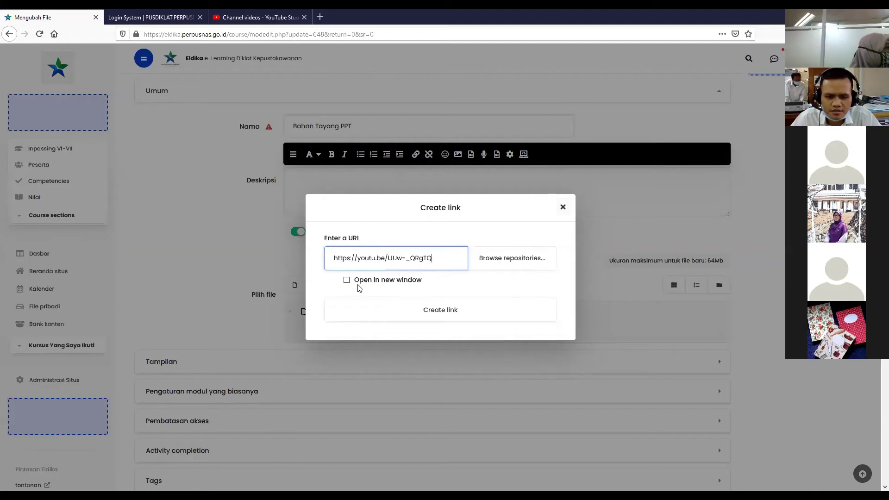
click(445, 314)
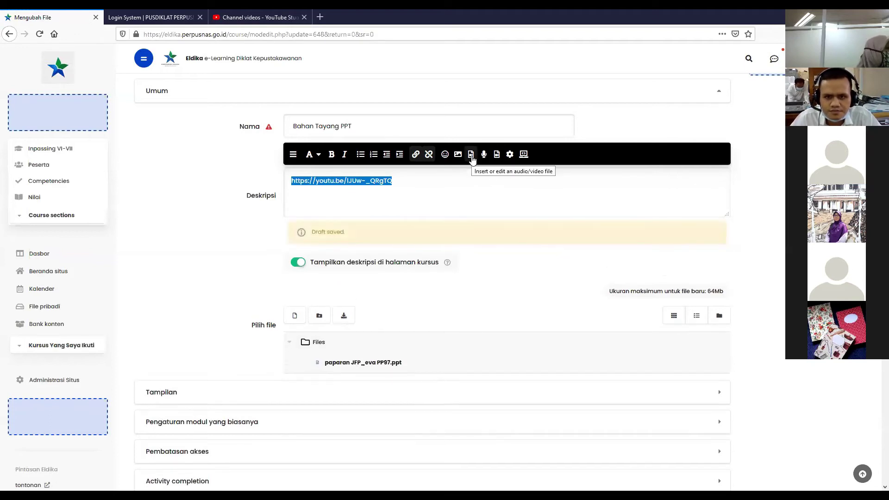
click(500, 189)
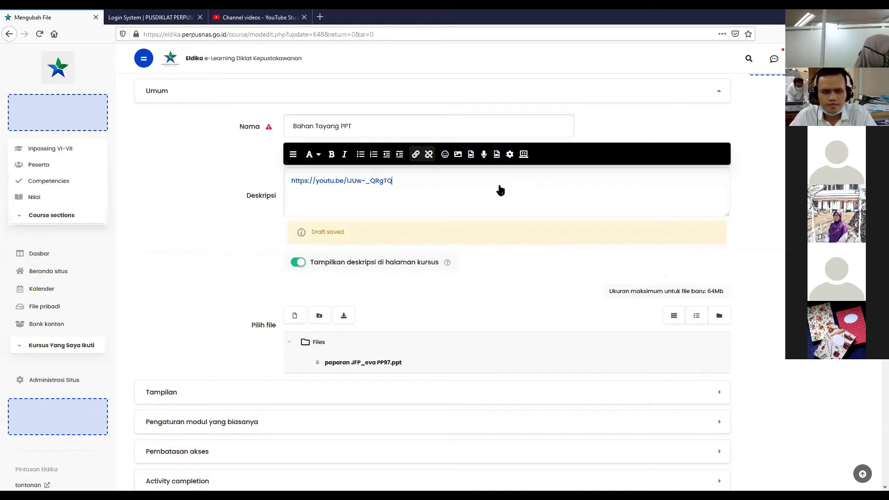
key(Return)
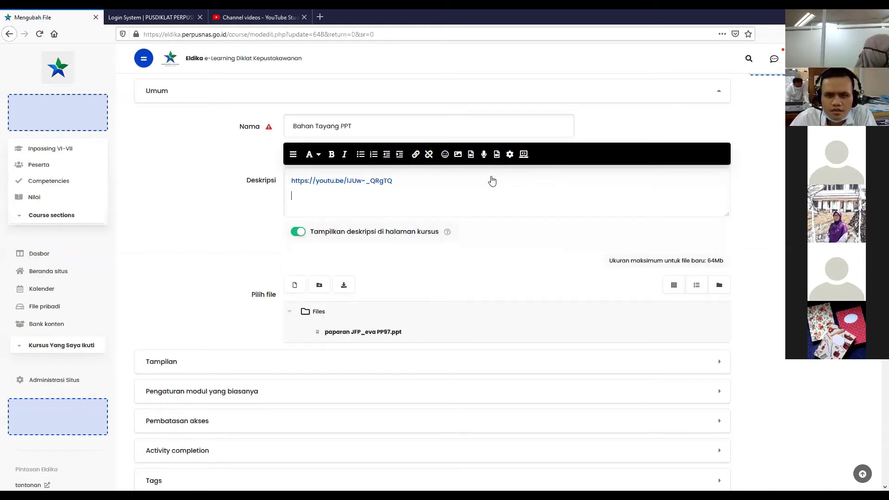
click(472, 154)
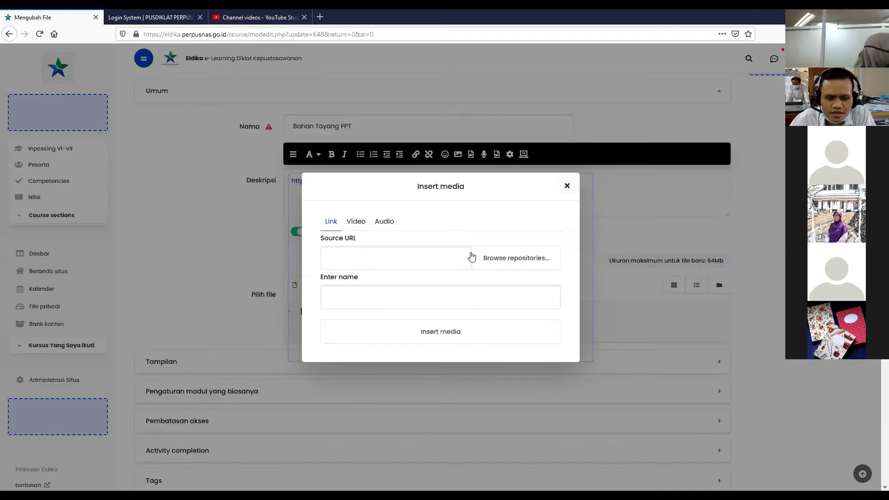
click(354, 262)
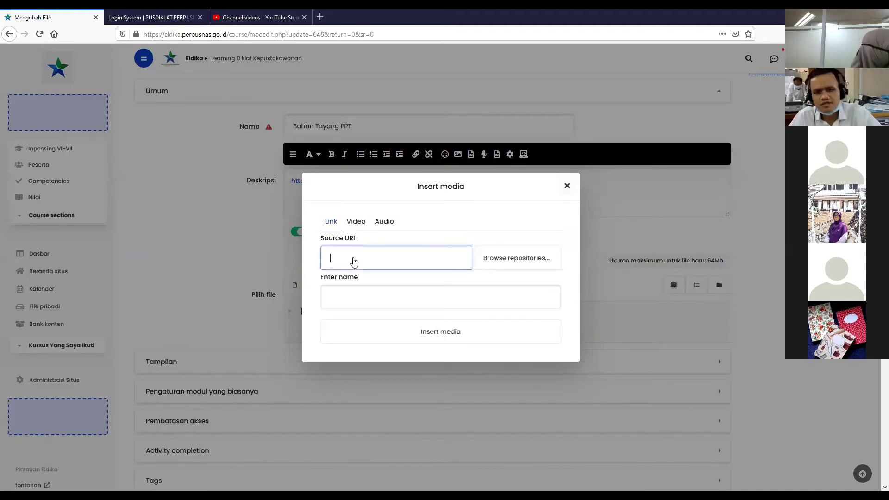
text(https://youtu.be/IJUw-_QRgTQ)
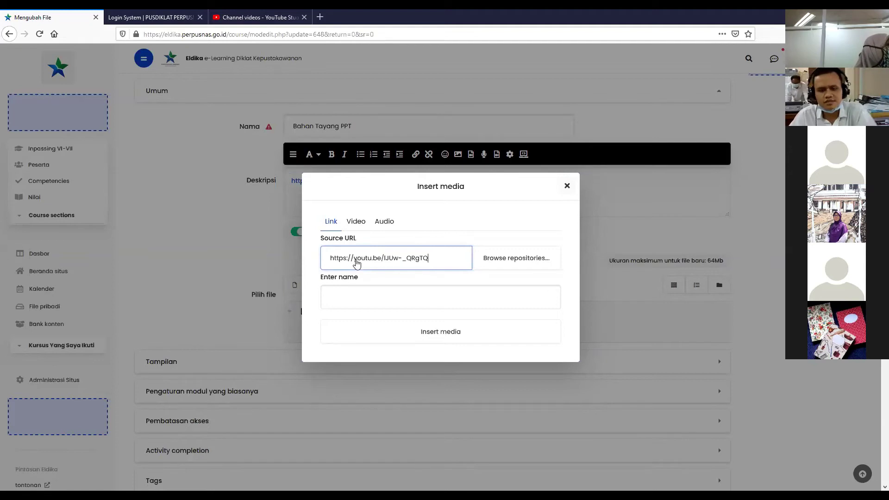
click(462, 300)
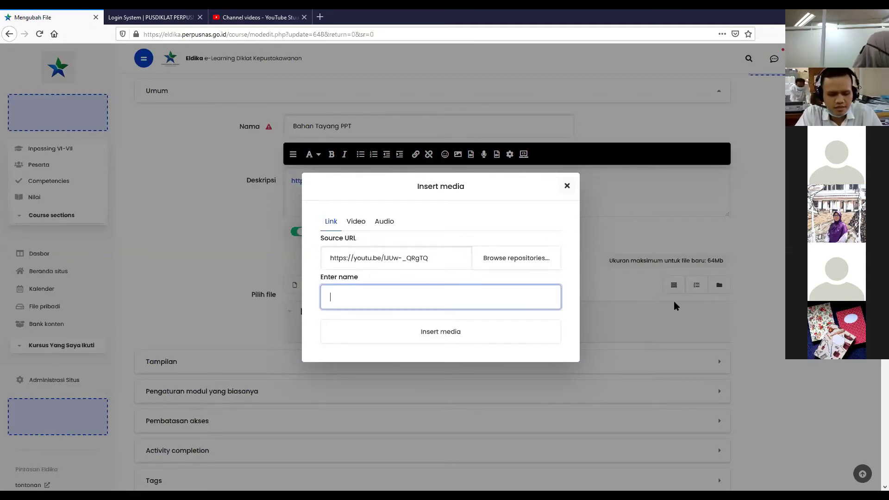
text(Tutorial Online)
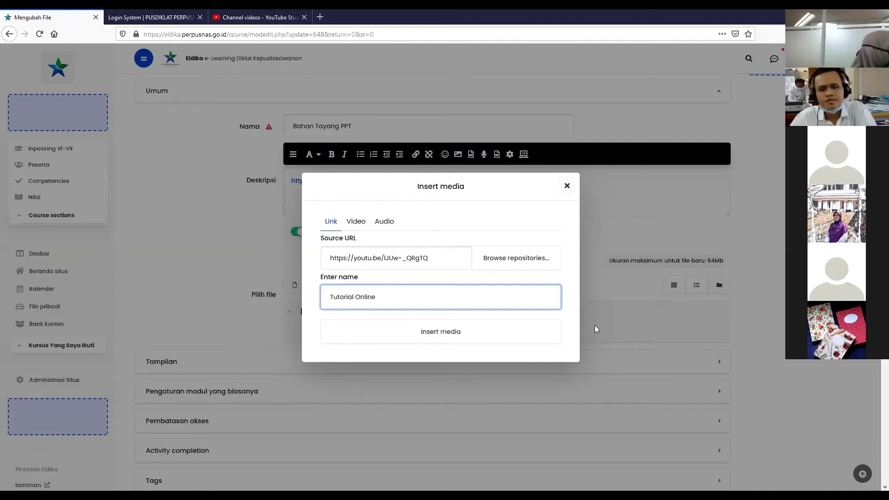
click(407, 332)
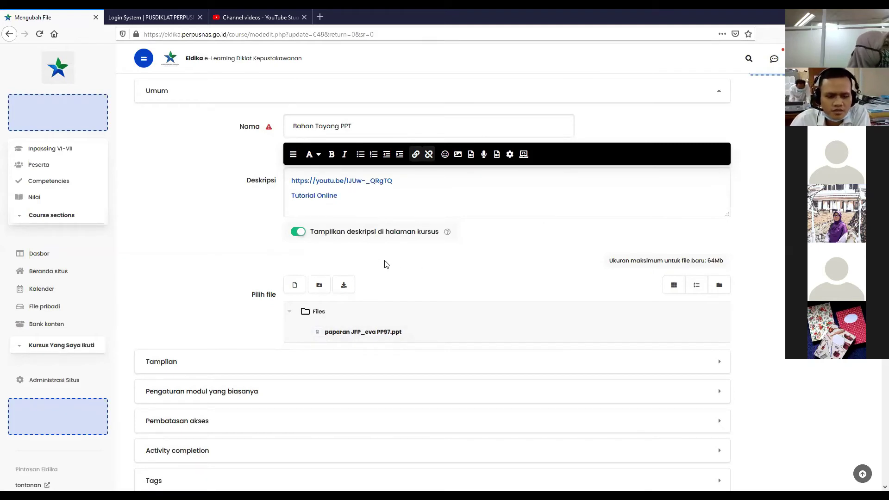
Check the uploaded video in YouTube Studio, and save the Bahan Tayang PPT settings, returning to the course
scroll(386, 267, down, 1)
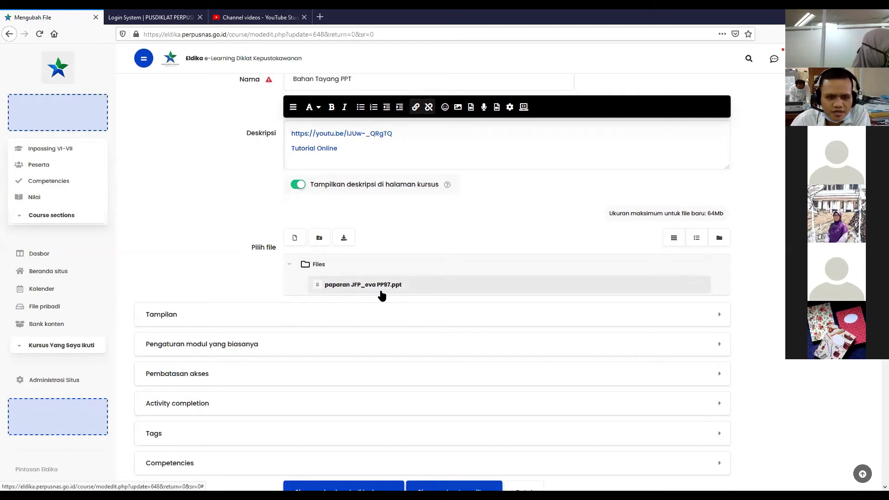
scroll(382, 295, up, 2)
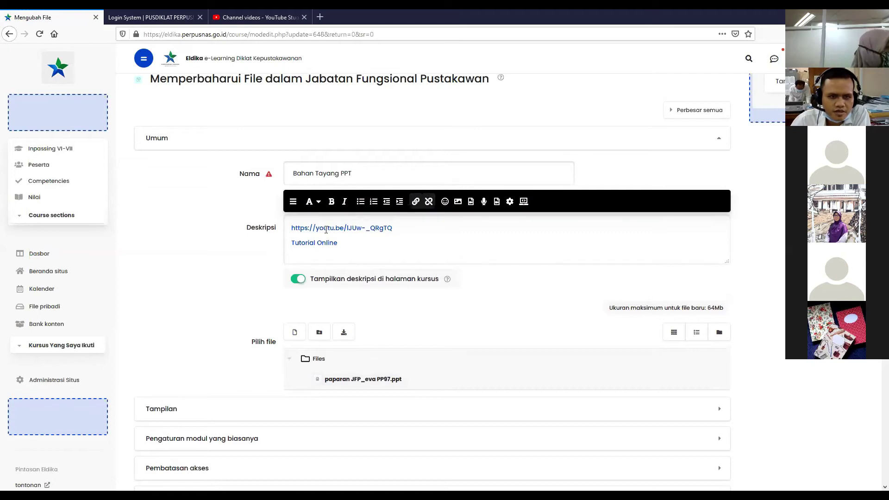
click(275, 20)
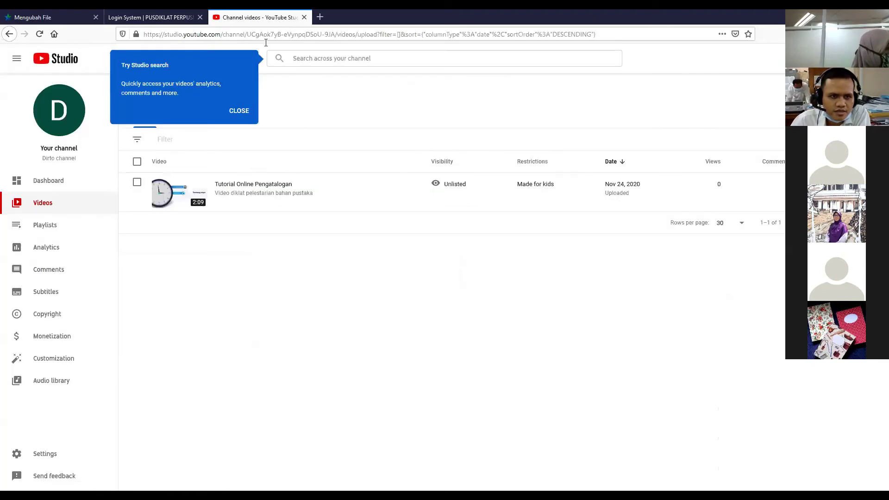
click(65, 18)
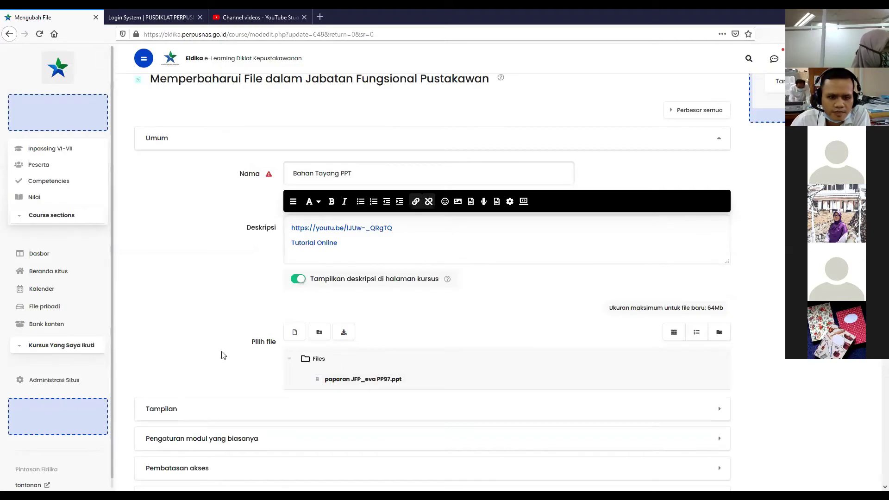
scroll(220, 355, down, 6)
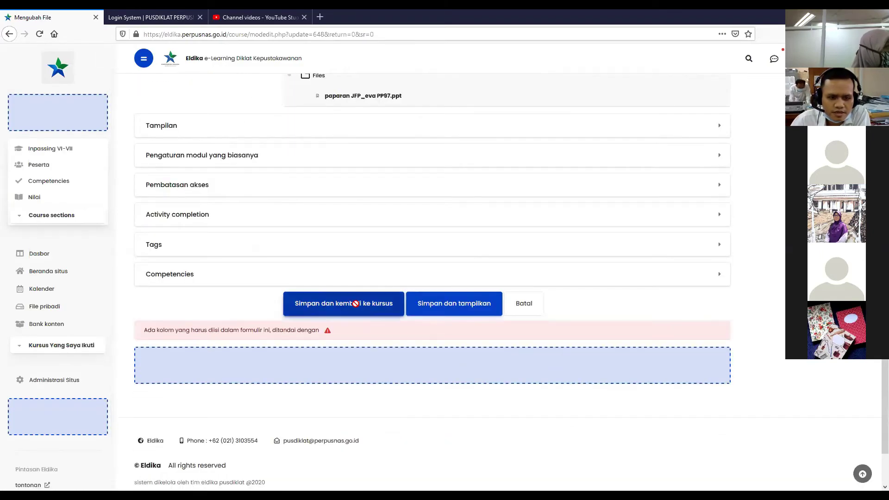
click(355, 304)
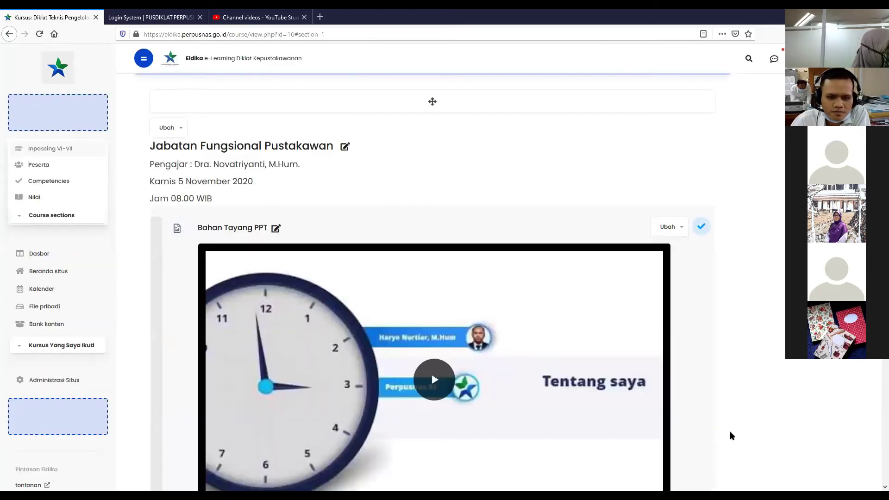
Review the embedded videos on the course page, and delete the plain YouTube link from the Bahan Tayang PPT description
scroll(748, 395, down, 3)
scroll(748, 395, down, 5)
scroll(749, 395, up, 3)
scroll(746, 393, up, 5)
scroll(648, 297, down, 2)
click(678, 187)
click(631, 202)
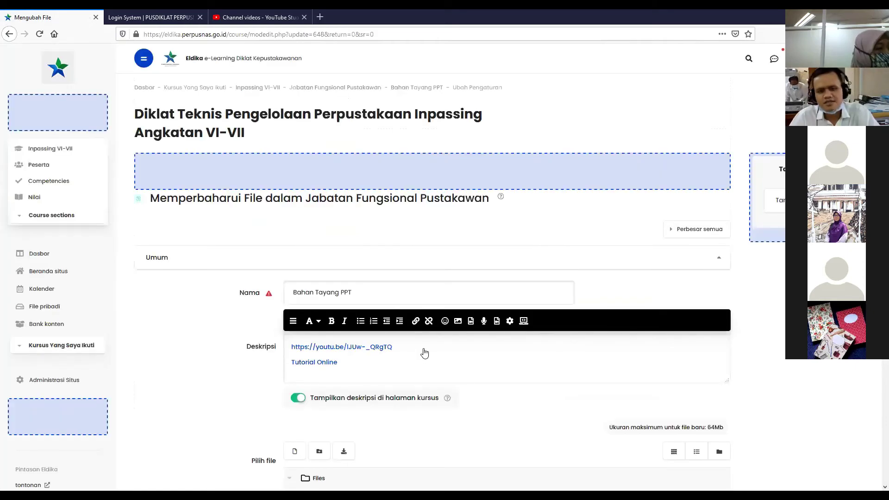
click(424, 354)
key(BackSpace)
key(BackSpace)
key(BackSpace)
key(BackSpace)
key(BackSpace)
key(BackSpace)
key(BackSpace)
key(BackSpace)
key(BackSpace)
key(BackSpace)
key(BackSpace)
key(BackSpace)
key(BackSpace)
key(BackSpace)
key(BackSpace)
key(BackSpace)
key(BackSpace)
key(BackSpace)
key(BackSpace)
key(BackSpace)
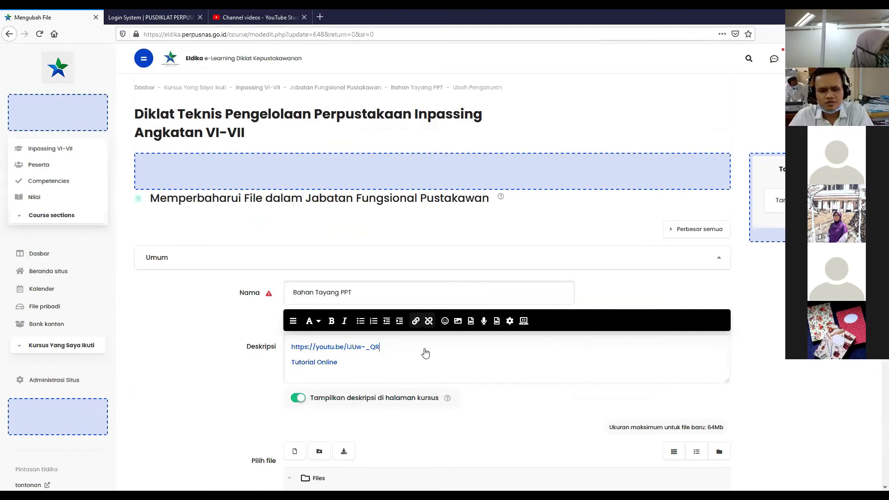
key(BackSpace)
key(BackSpace)
key(BackSpace)
key(BackSpace)
key(BackSpace)
key(BackSpace)
key(BackSpace)
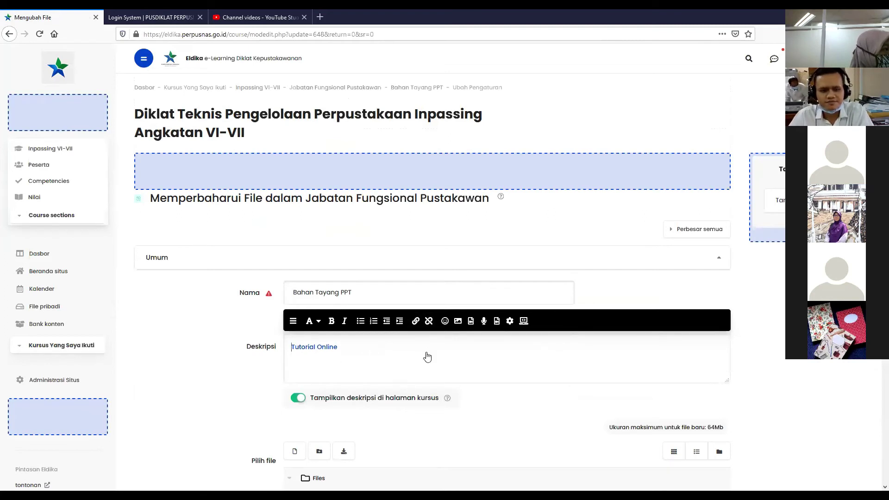
Add the line "Harap menyimak video sebelum proses pembelajaran" above the Tutorial Online link in the description
scroll(364, 364, down, 2)
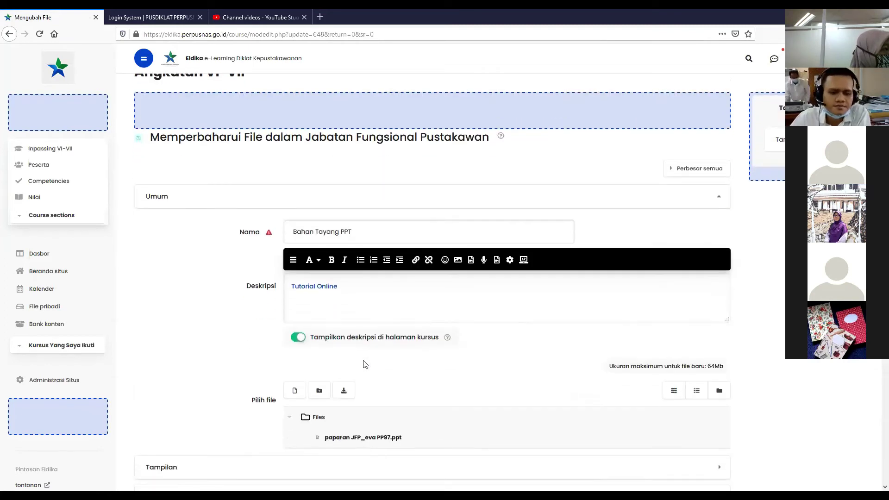
click(430, 287)
key(Return)
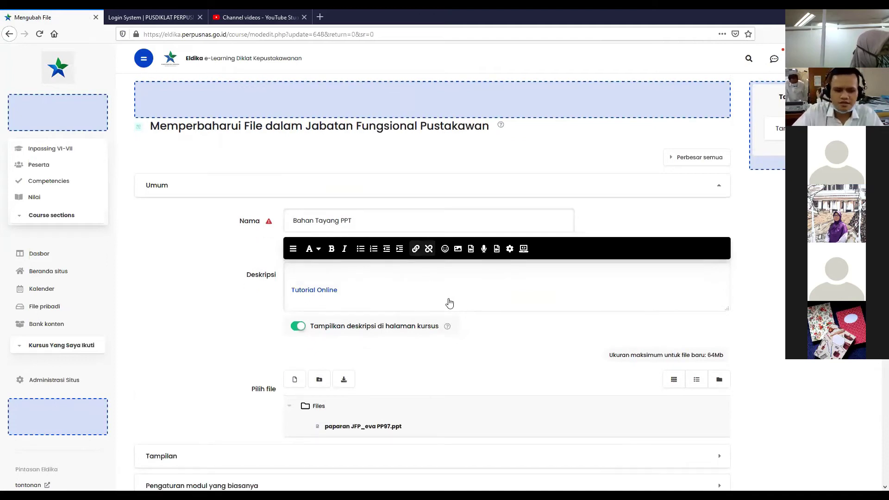
key(Up)
text(Harap menyimak video sebelum proses pembelajaran)
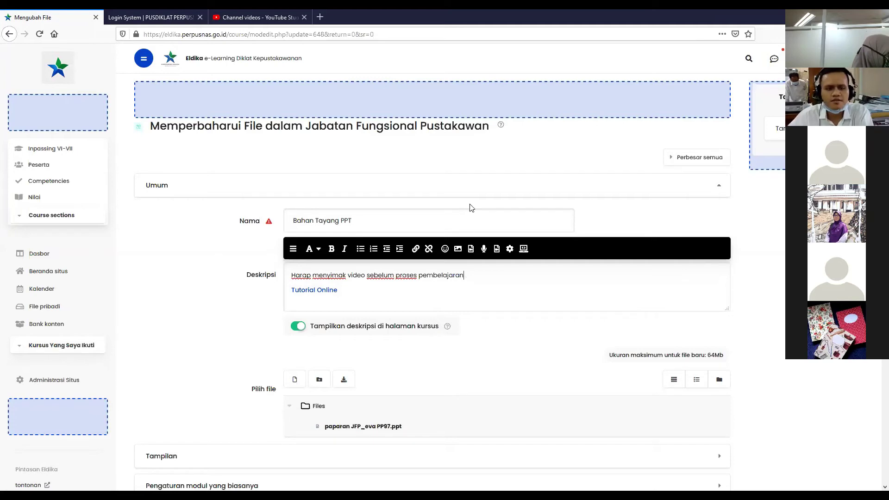
Save the Bahan Tayang PPT settings, return to the course and check its description and embedded video
scroll(377, 349, down, 5)
click(345, 393)
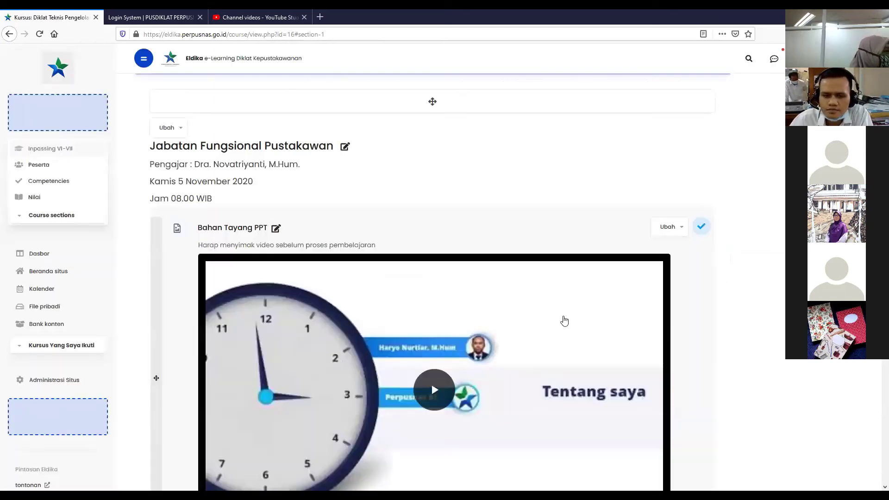
scroll(759, 333, down, 2)
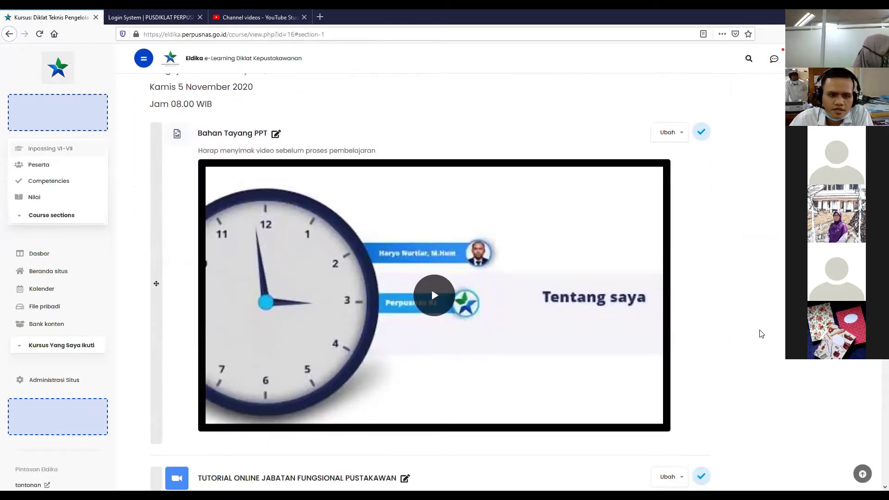
scroll(760, 333, up, 2)
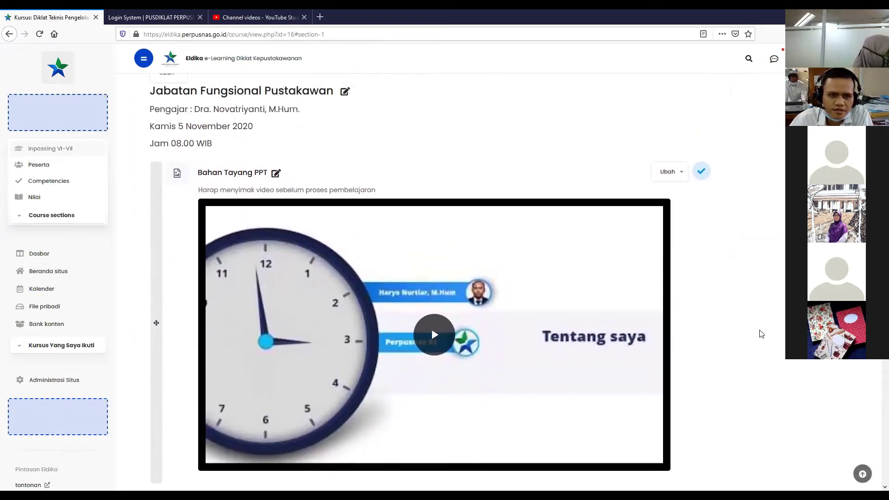
Examine the Bahan Tayang PPT instruction and embedded video, and the tutorial, module and forum activities below them in the Jabatan Fungsional Pustakawan section
scroll(760, 333, down, 2)
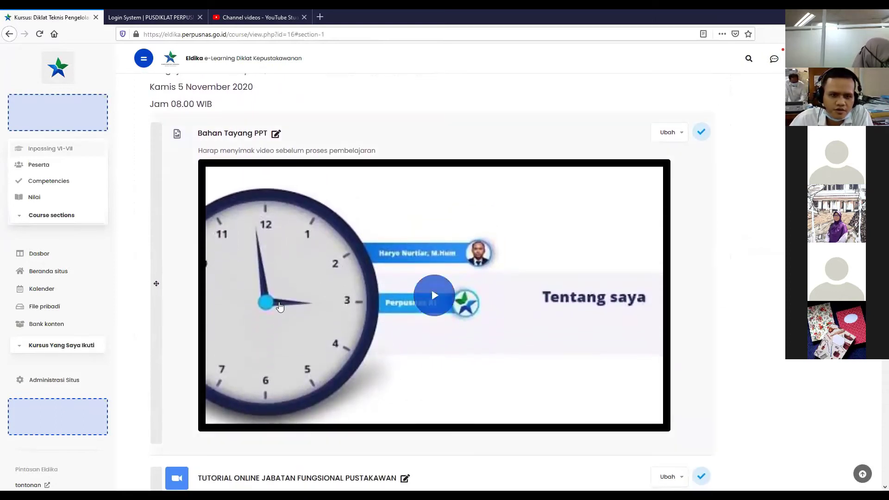
scroll(171, 295, down, 3)
scroll(170, 291, up, 3)
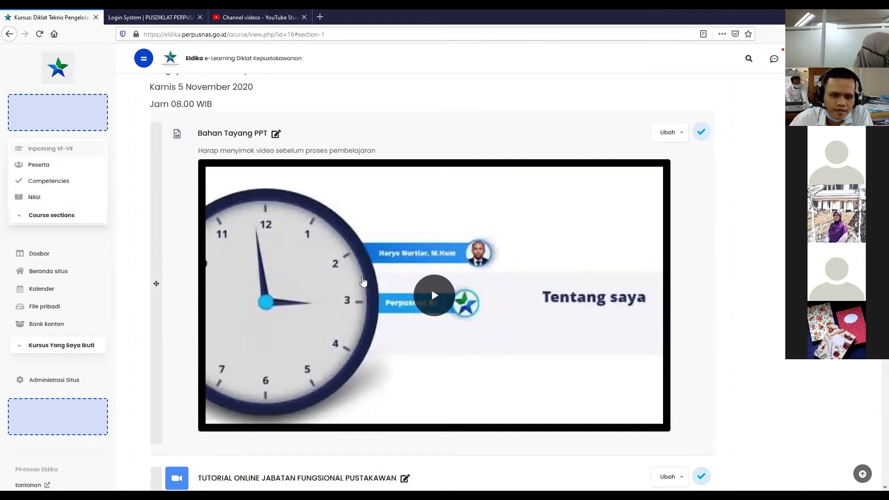
scroll(362, 280, down, 1)
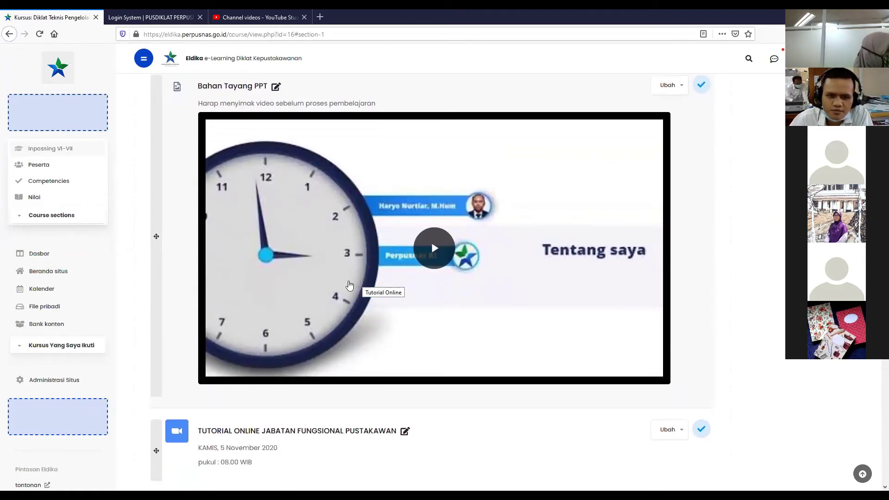
scroll(234, 356, down, 2)
scroll(246, 348, down, 1)
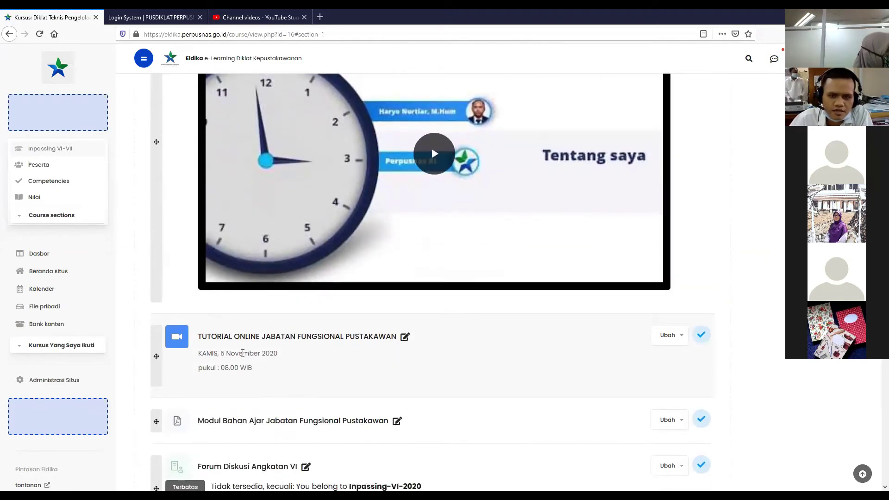
scroll(365, 353, up, 4)
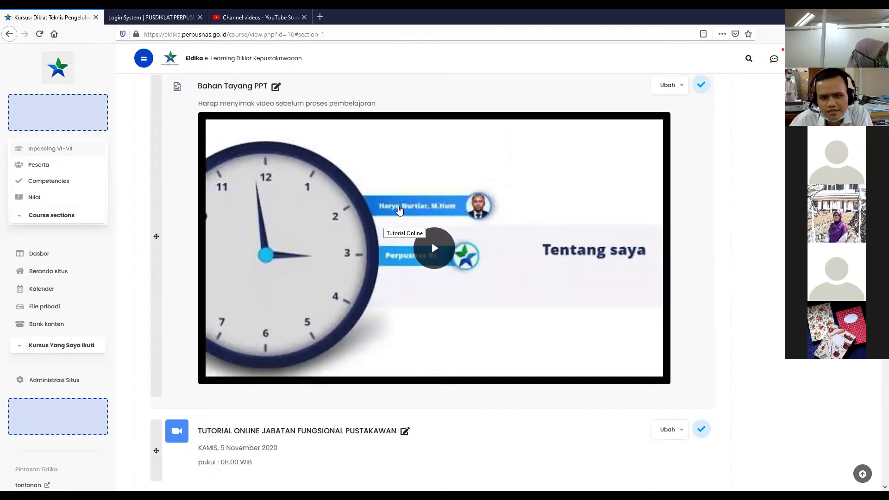
scroll(357, 377, down, 2)
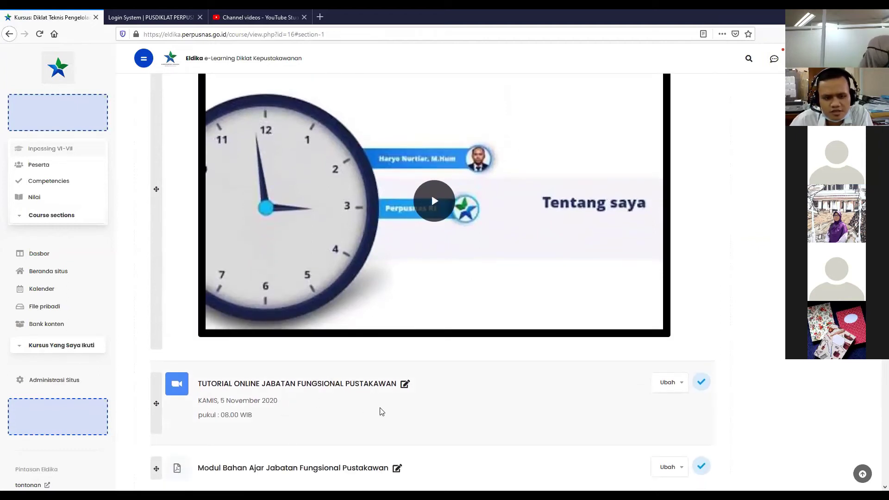
scroll(510, 343, up, 2)
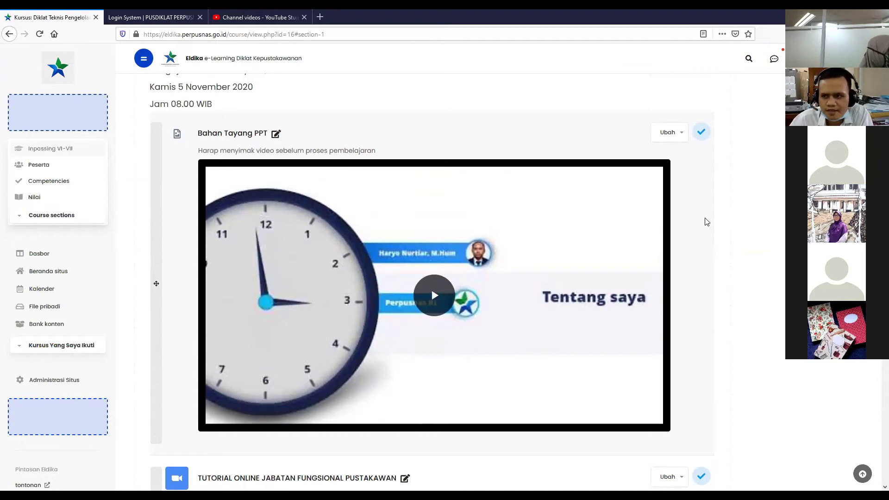
scroll(689, 263, down, 3)
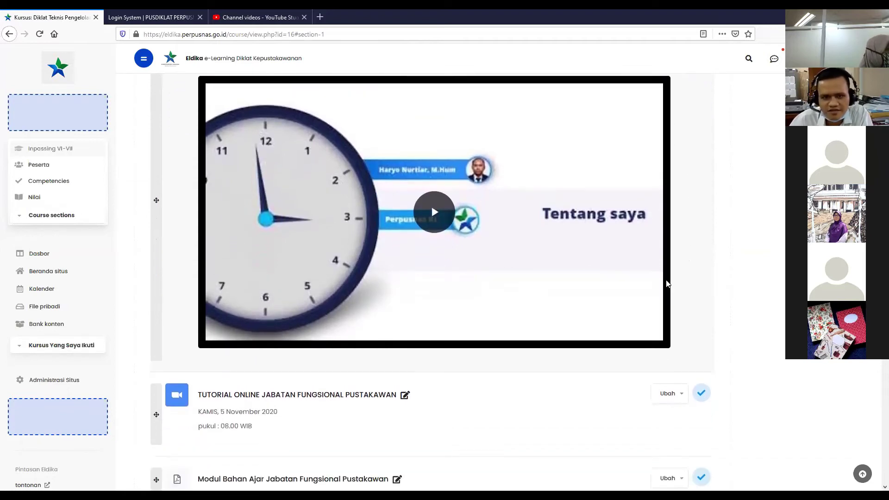
scroll(507, 367, up, 4)
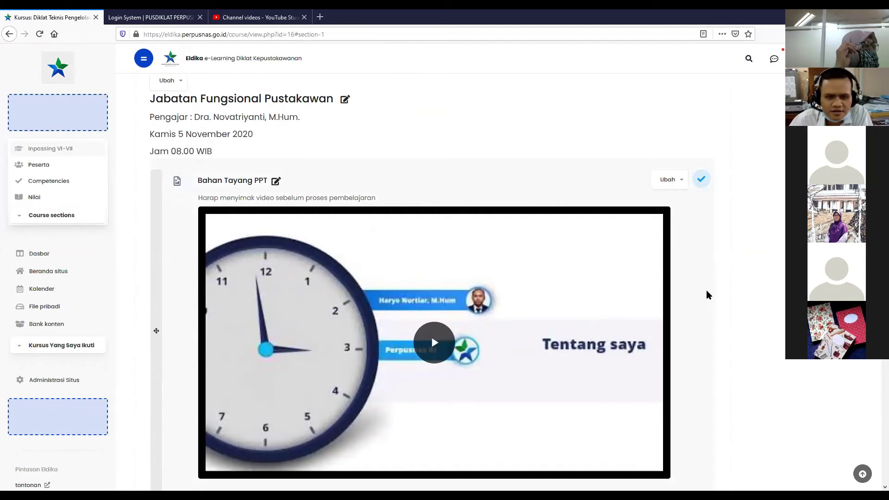
scroll(706, 292, down, 2)
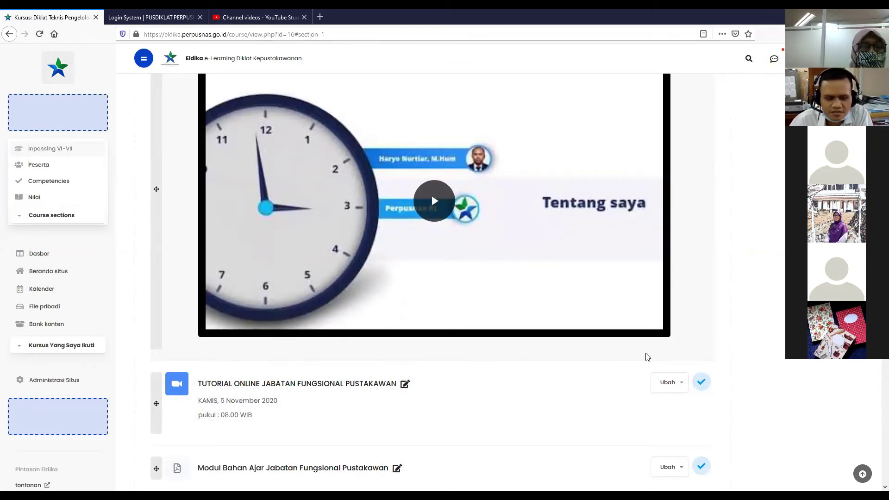
scroll(646, 356, down, 2)
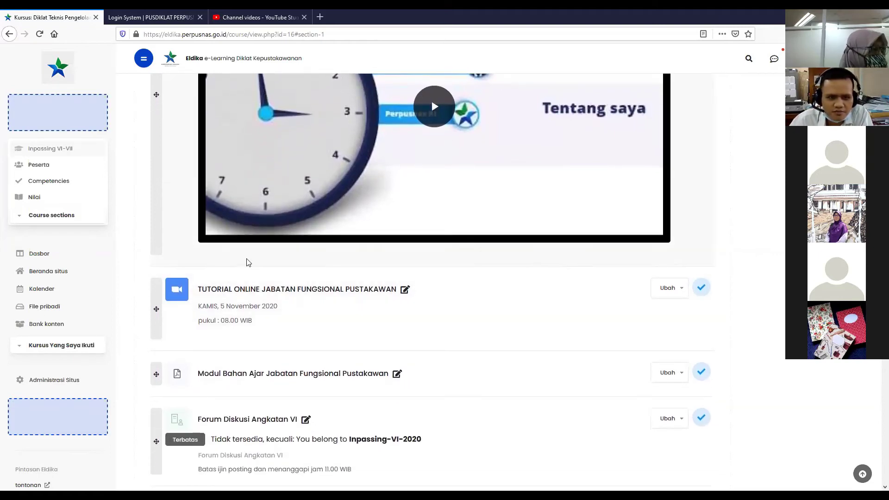
scroll(531, 308, up, 7)
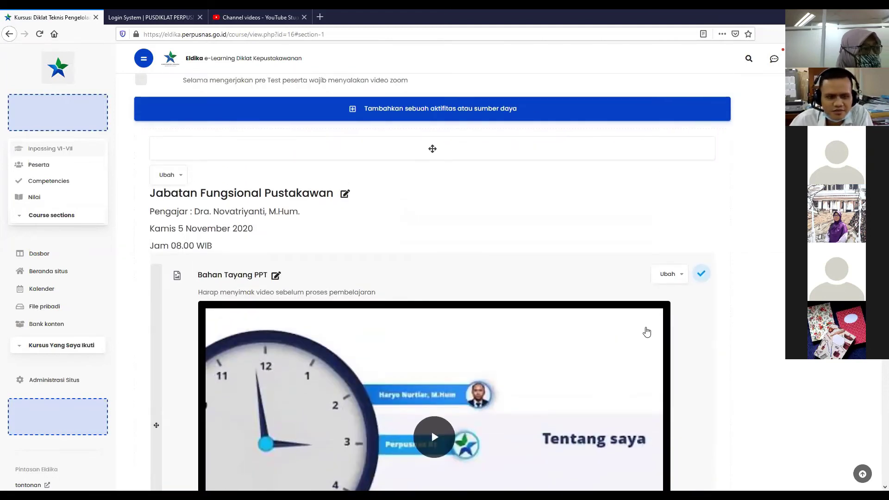
scroll(646, 333, down, 3)
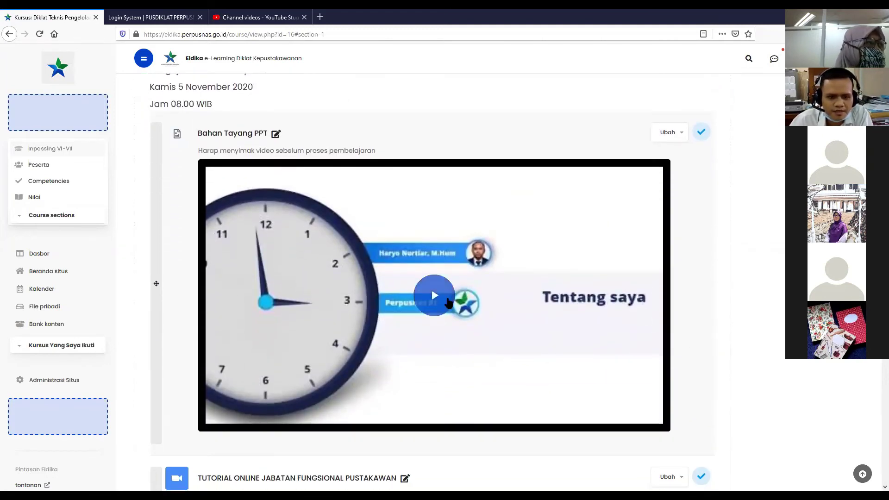
scroll(496, 341, down, 5)
scroll(716, 279, down, 1)
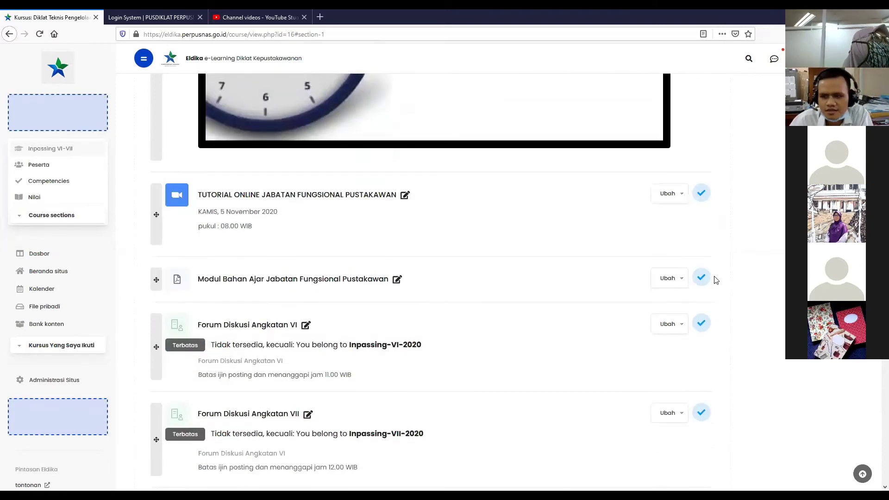